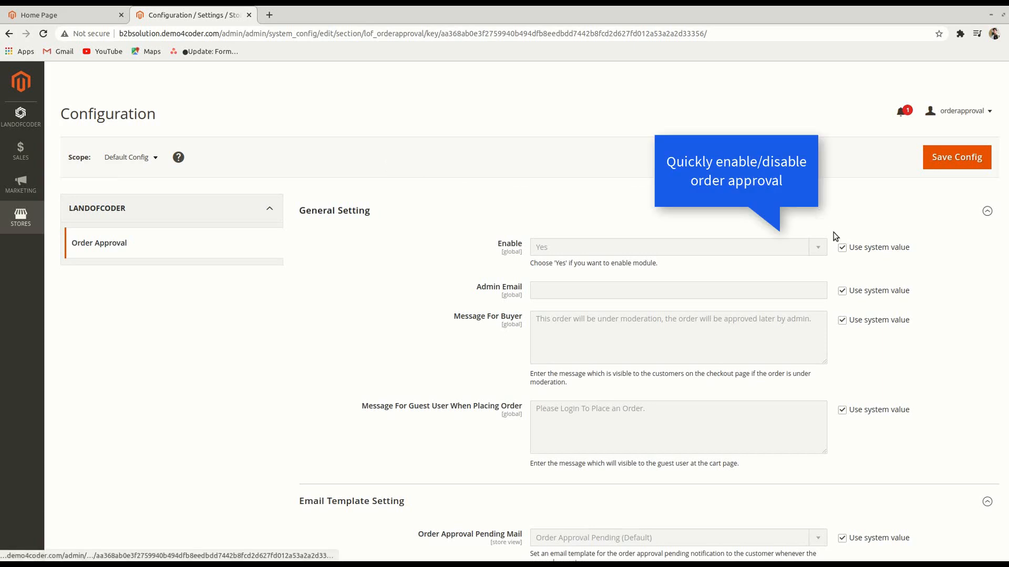
Override system values to keep Order Approval enabled (Yes) and enter the admin e-mail address
{"action": "left_click", "coordinate": [843, 248]}
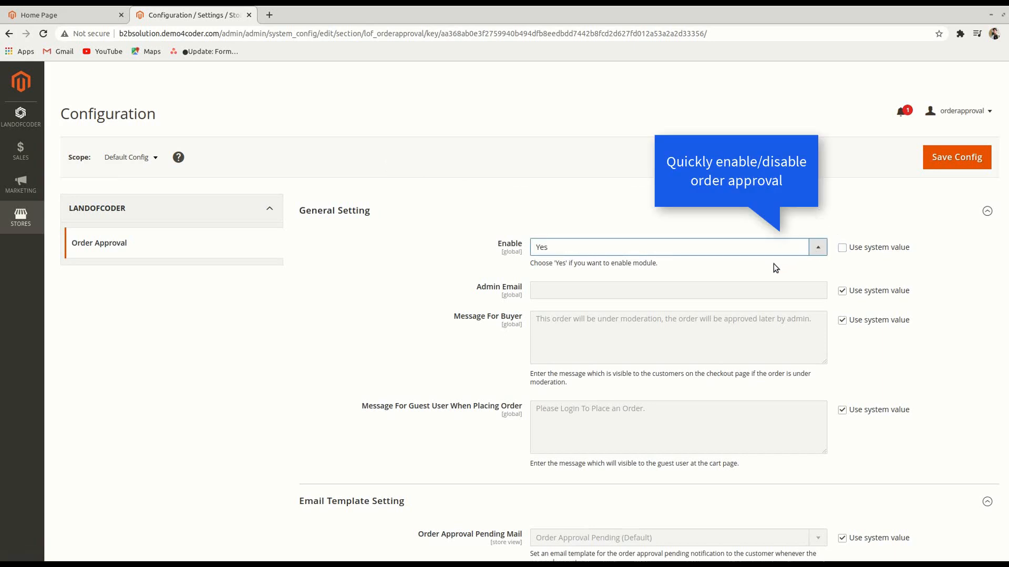
{"action": "left_click", "coordinate": [842, 290]}
{"action": "left_click", "coordinate": [781, 291]}
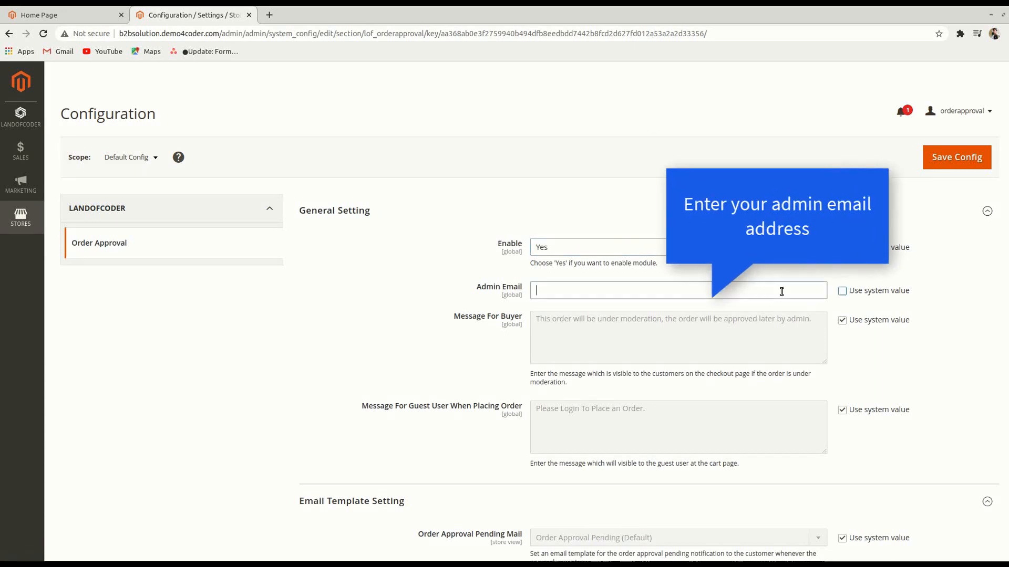
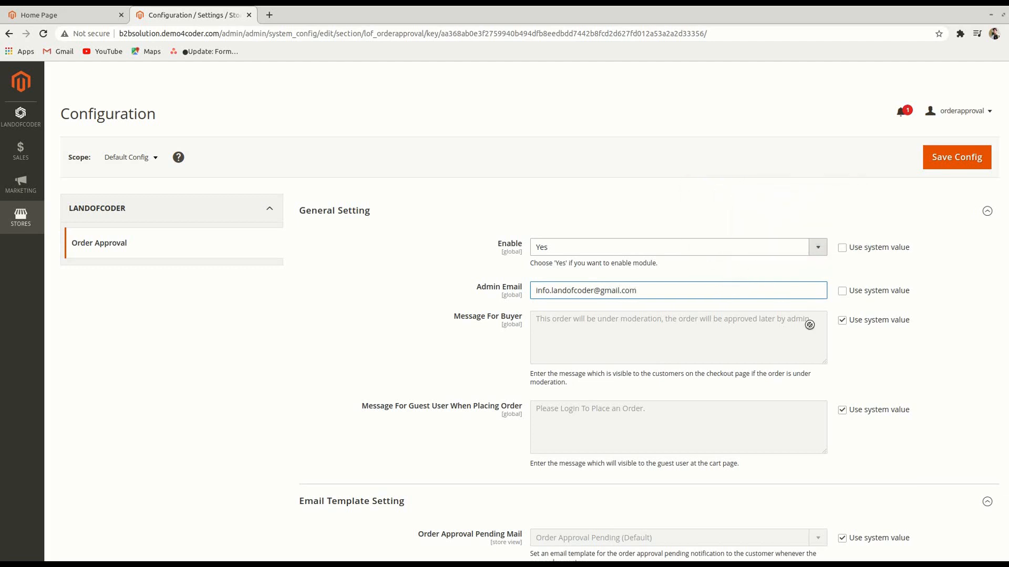
{"action": "scroll", "coordinate": [810, 324], "scroll_direction": "down", "scroll_amount": 3}
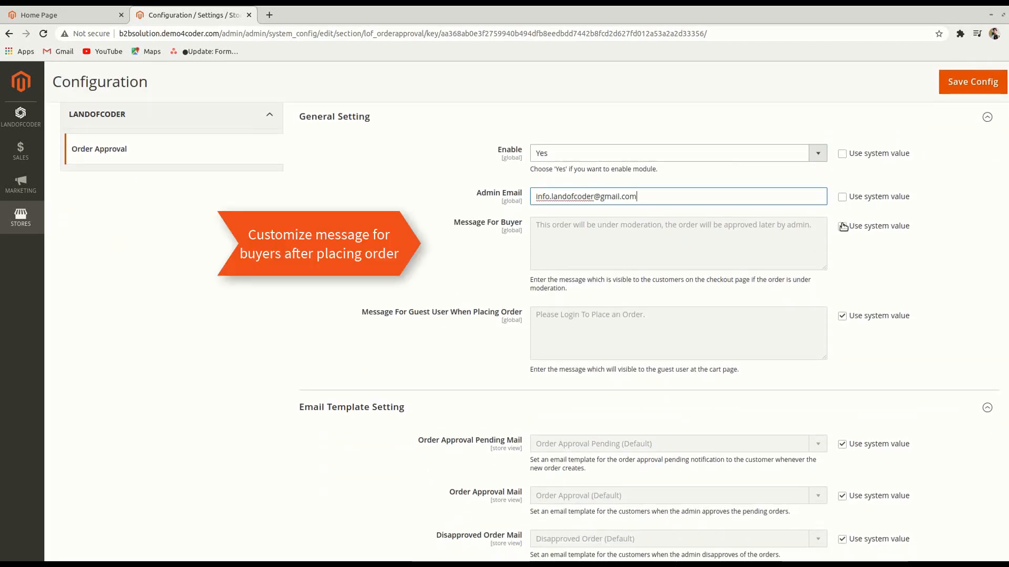
Override the buyer and guest messages and the pending, approved and disapproved e-mail templates
{"action": "left_click", "coordinate": [842, 226]}
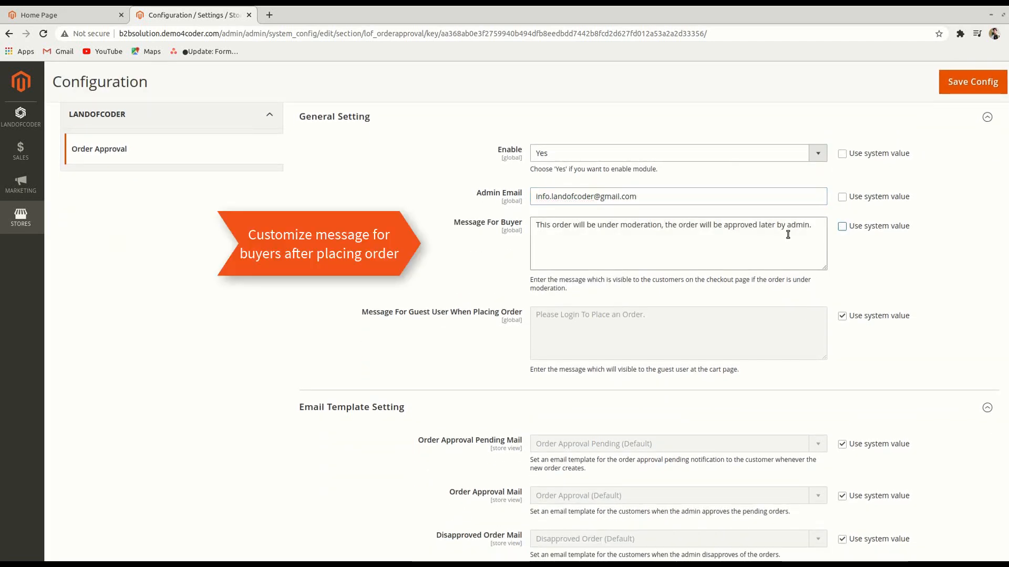
{"action": "left_click", "coordinate": [842, 315]}
{"action": "scroll", "coordinate": [765, 321], "scroll_direction": "down", "scroll_amount": 3}
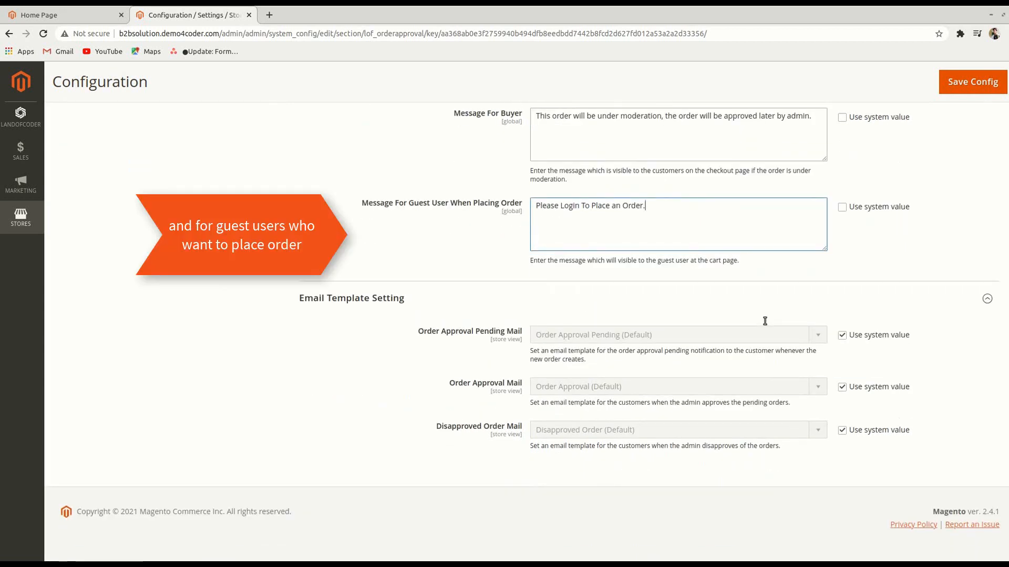
{"action": "left_click", "coordinate": [842, 335]}
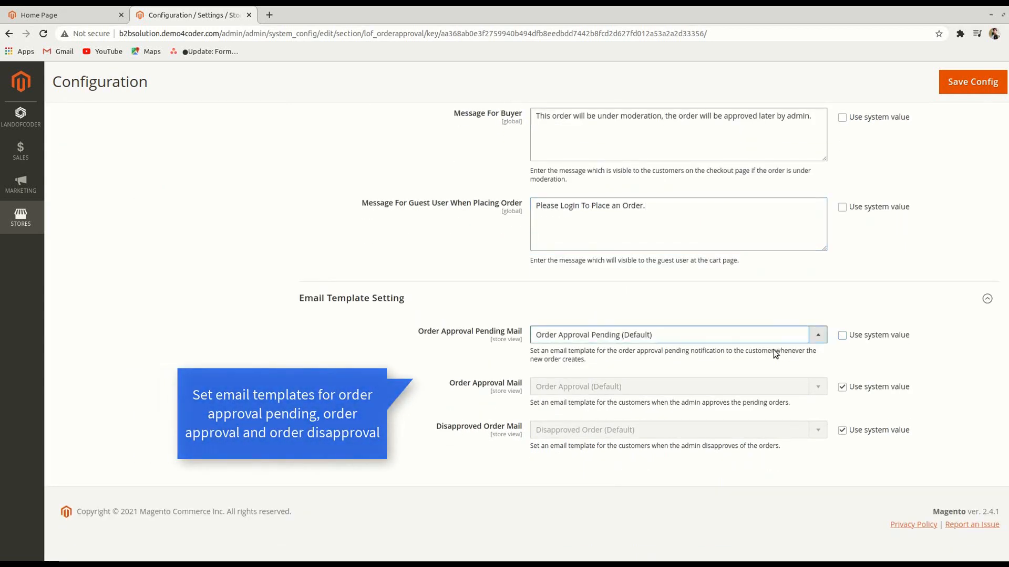
{"action": "left_click", "coordinate": [842, 387]}
{"action": "left_click", "coordinate": [812, 387]}
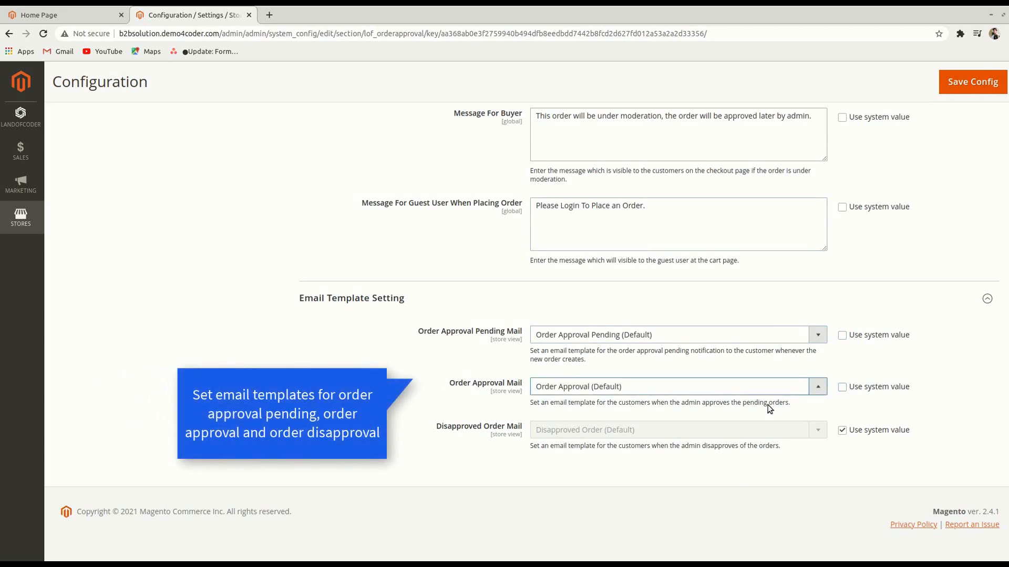
{"action": "left_click", "coordinate": [839, 430]}
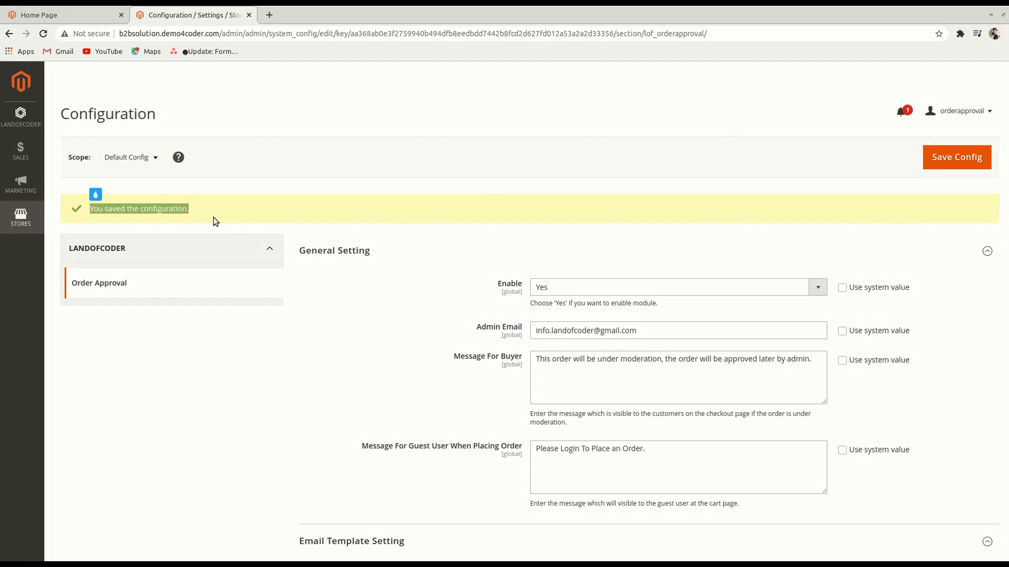
Open Manage Approval Rules and name a new rule 'Check Order'
{"action": "left_click", "coordinate": [32, 118]}
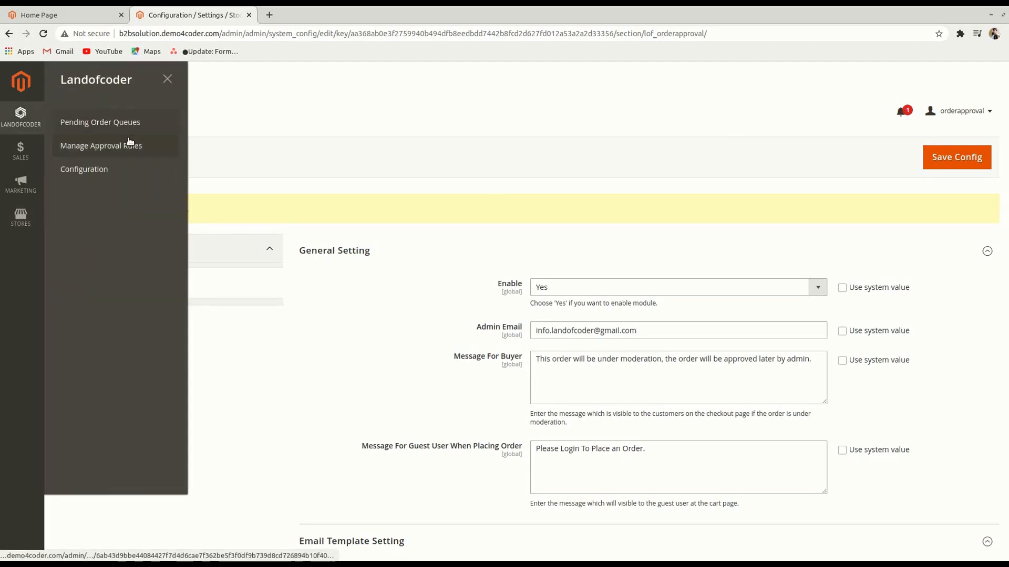
{"action": "left_click", "coordinate": [160, 150]}
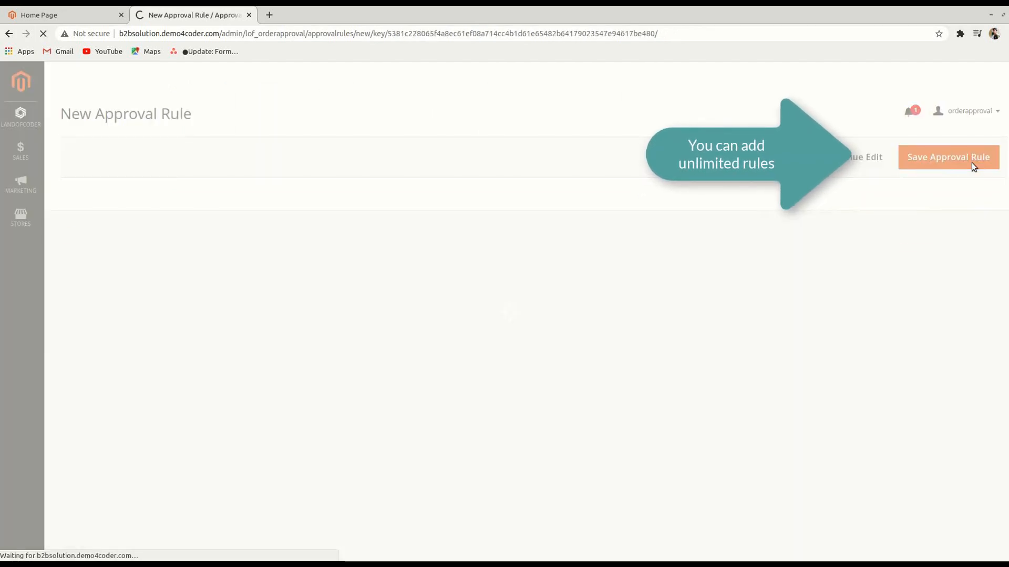
{"action": "left_click", "coordinate": [388, 249]}
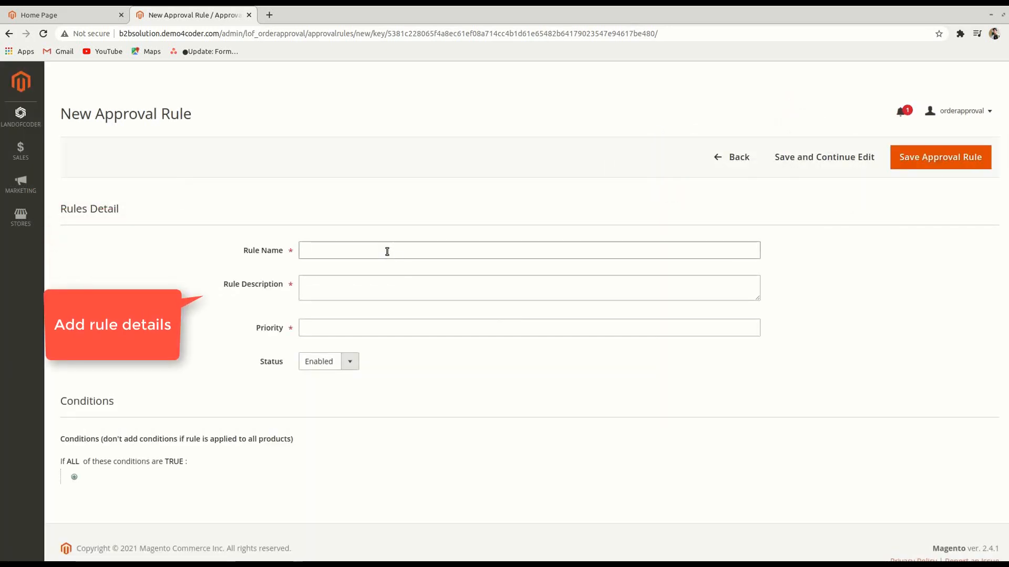
{"action": "type", "text": "Check Order"}
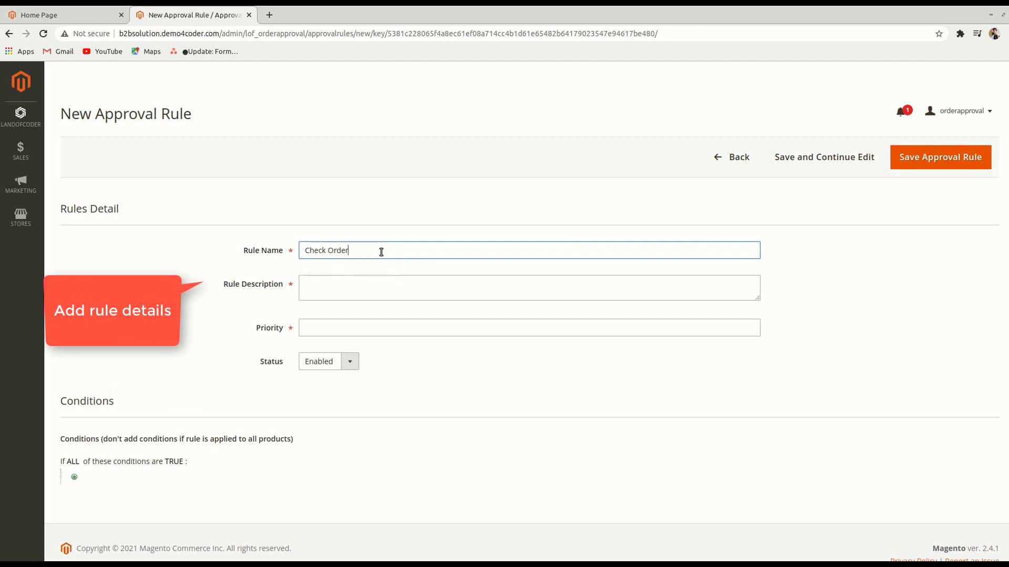
Describe the rule as 'Check Order Watches' and give it priority 1
{"action": "left_click", "coordinate": [368, 287]}
{"action": "type", "text": "Check O"}
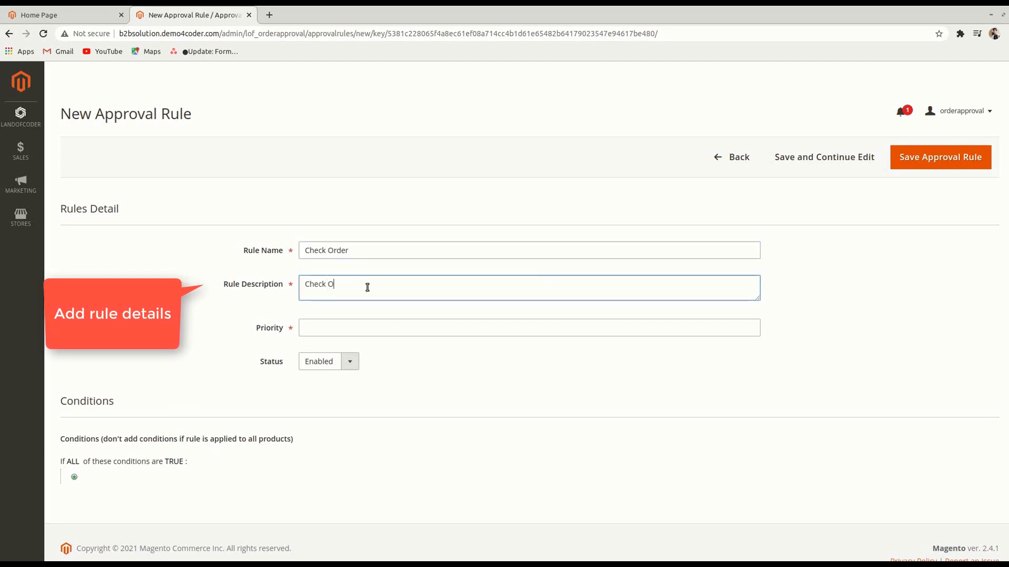
{"action": "type", "text": "rder W"}
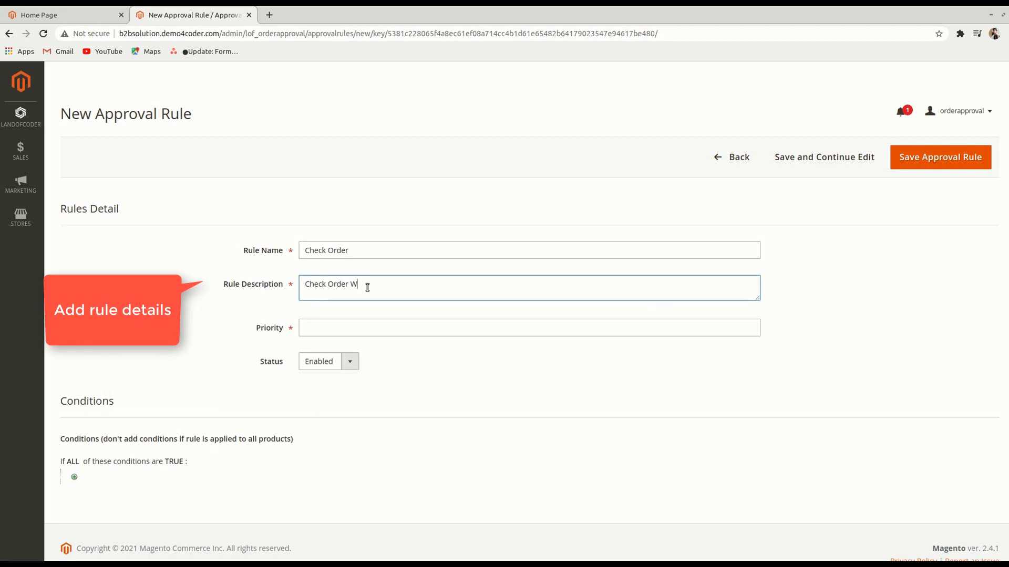
{"action": "type", "text": "atches"}
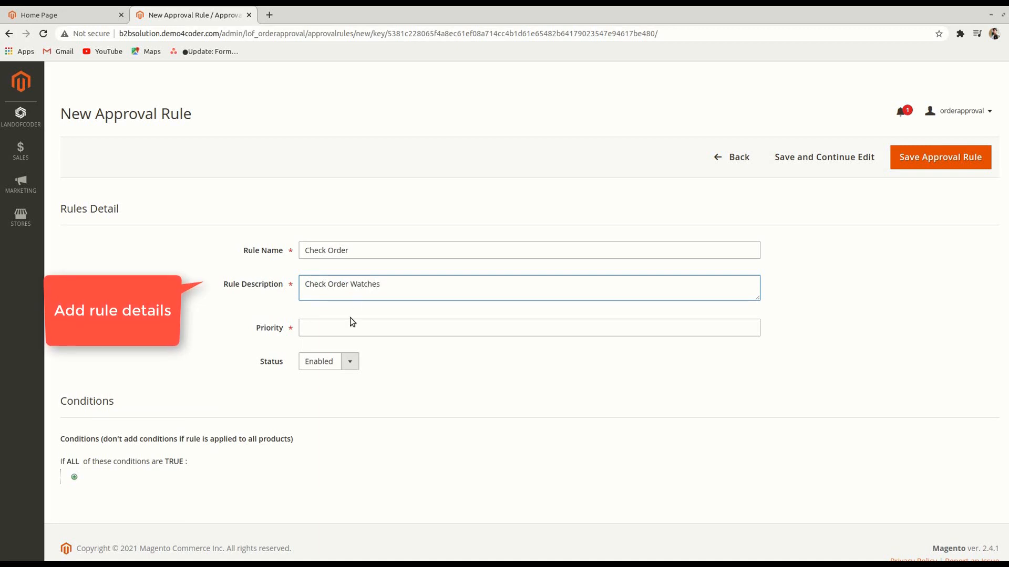
{"action": "left_click", "coordinate": [352, 322]}
{"action": "type", "text": "1"}
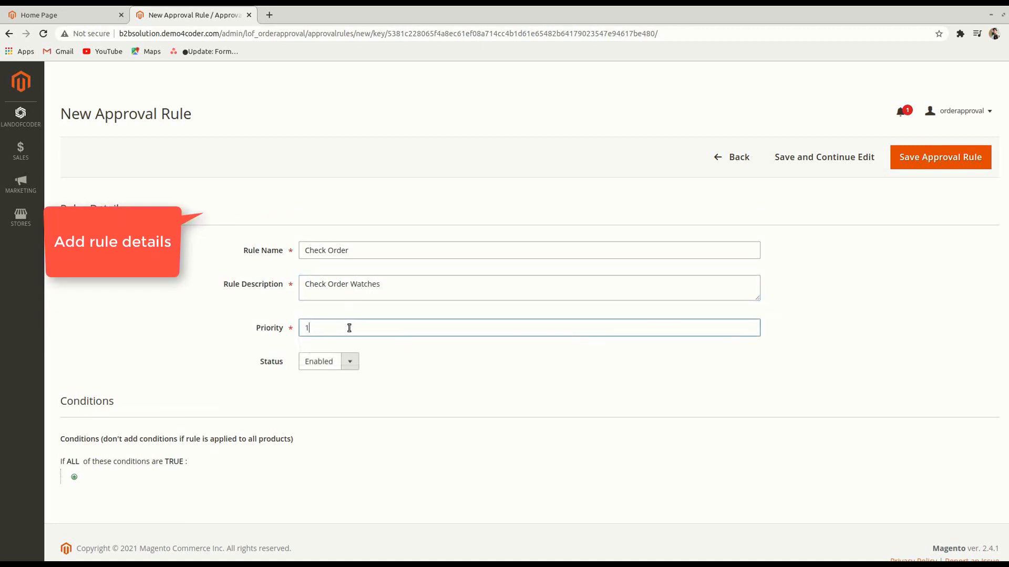
{"action": "left_click", "coordinate": [200, 333]}
{"action": "scroll", "coordinate": [181, 342], "scroll_direction": "down", "scroll_amount": 1}
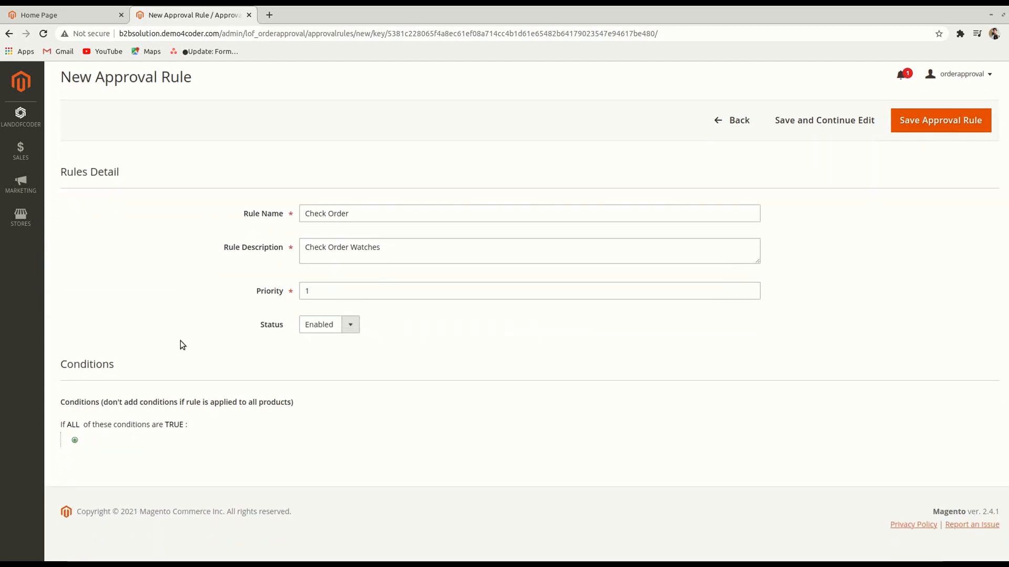
Add an item-found-in-cart condition with a Category sub-condition to the rule
{"action": "left_click", "coordinate": [75, 441]}
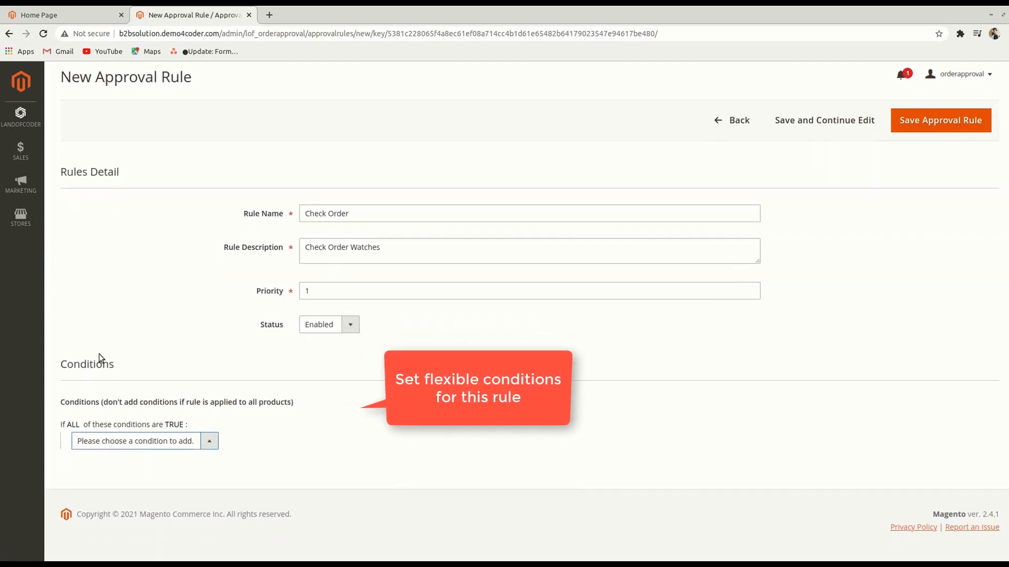
{"action": "left_click", "coordinate": [143, 290]}
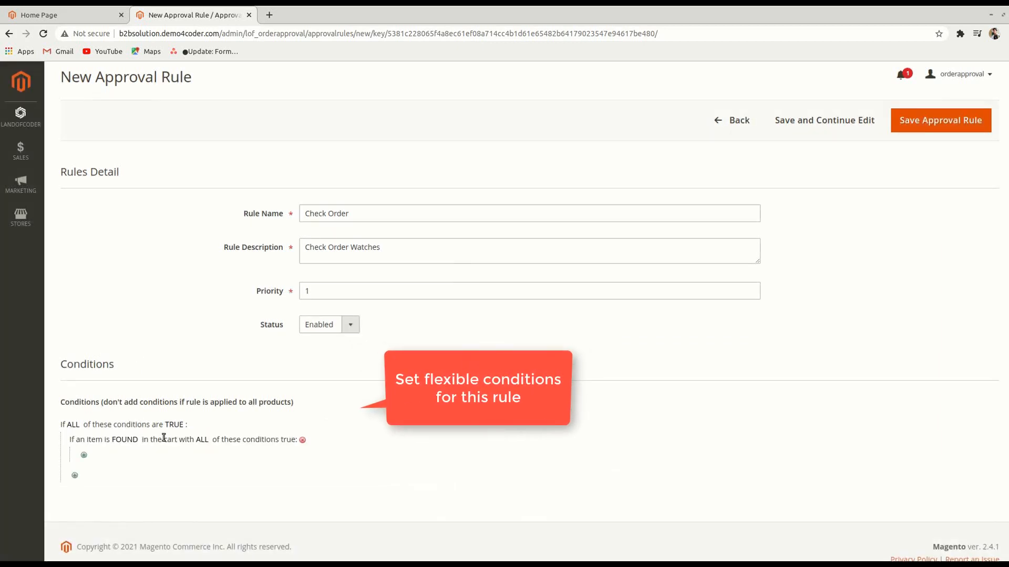
{"action": "left_click", "coordinate": [85, 456]}
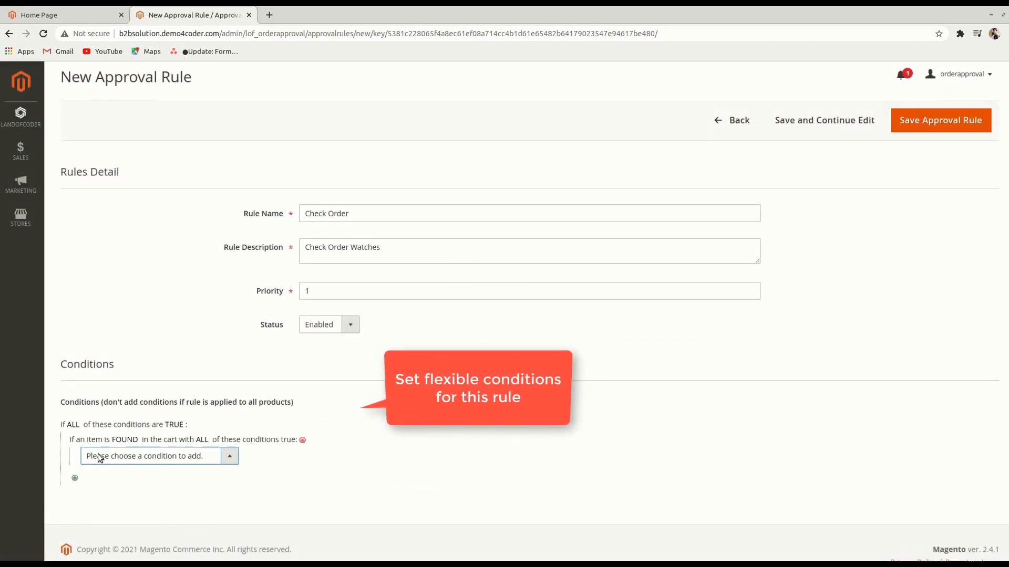
{"action": "left_click", "coordinate": [169, 357]}
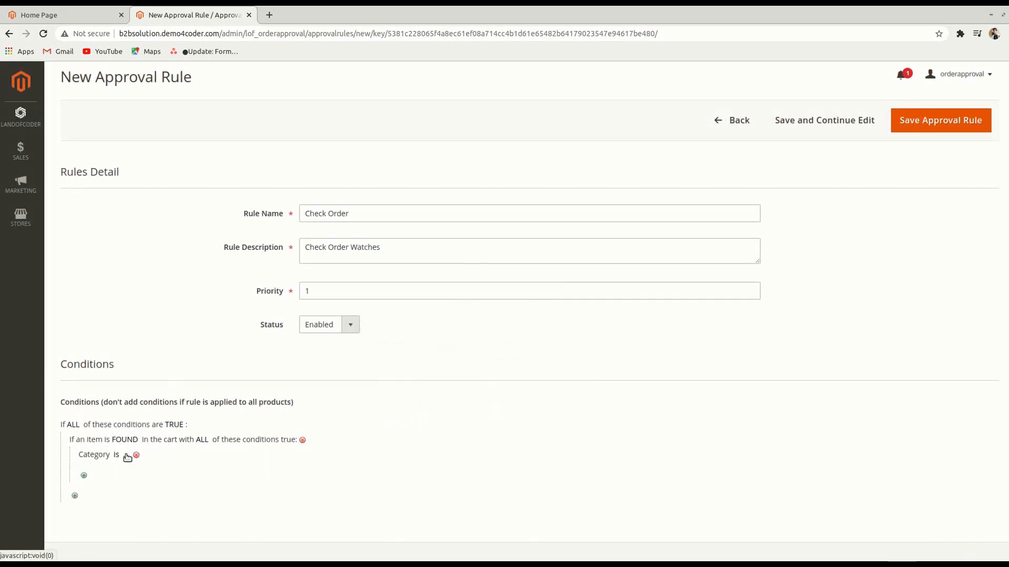
{"action": "left_click", "coordinate": [127, 456]}
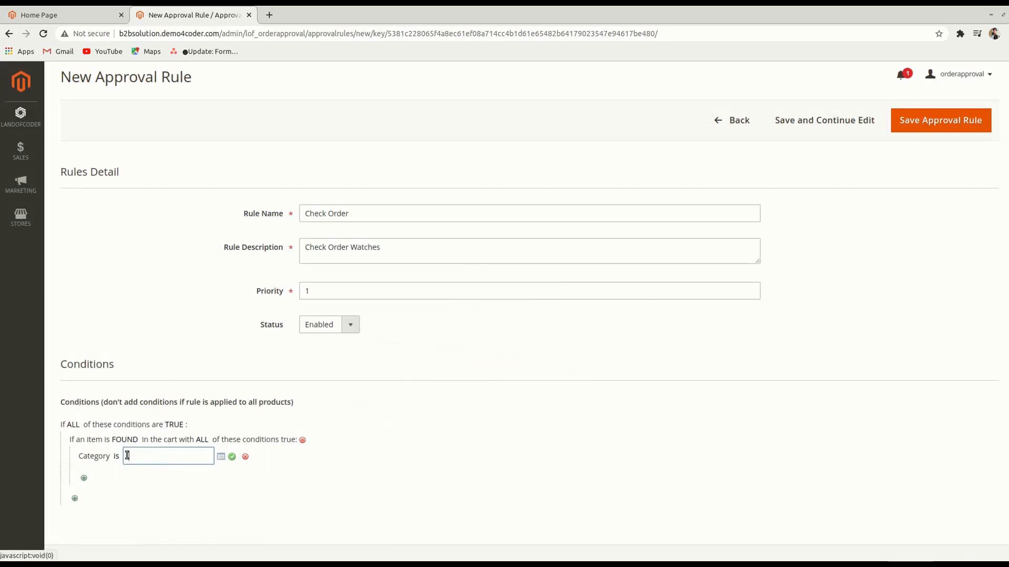
Pick Watches (category 6) under Gear as the condition and save the approval rule
{"action": "left_click", "coordinate": [222, 458]}
{"action": "scroll", "coordinate": [224, 460], "scroll_direction": "down", "scroll_amount": 3}
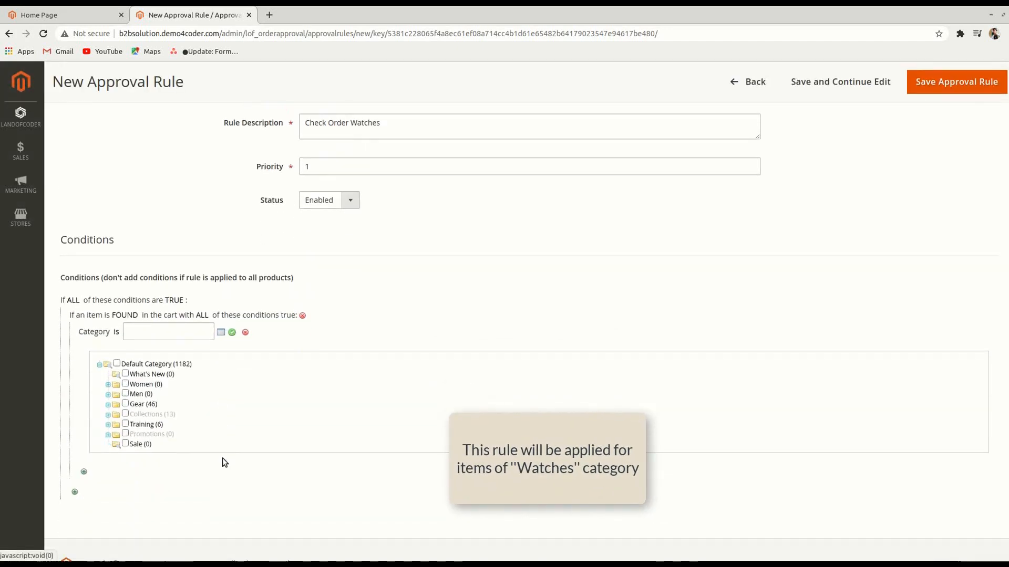
{"action": "scroll", "coordinate": [222, 458], "scroll_direction": "down", "scroll_amount": 1}
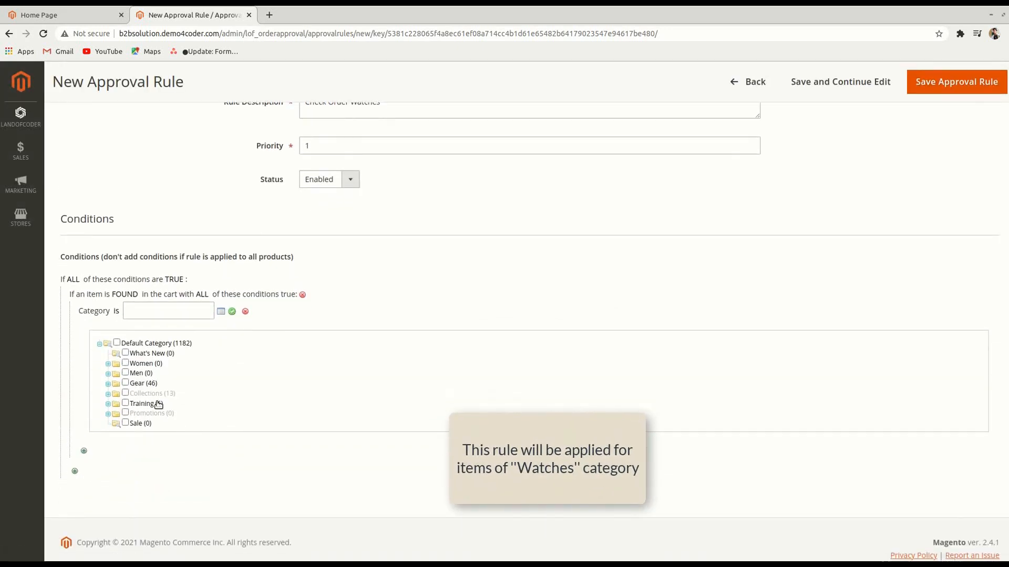
{"action": "left_click", "coordinate": [108, 385]}
{"action": "left_click", "coordinate": [135, 413]}
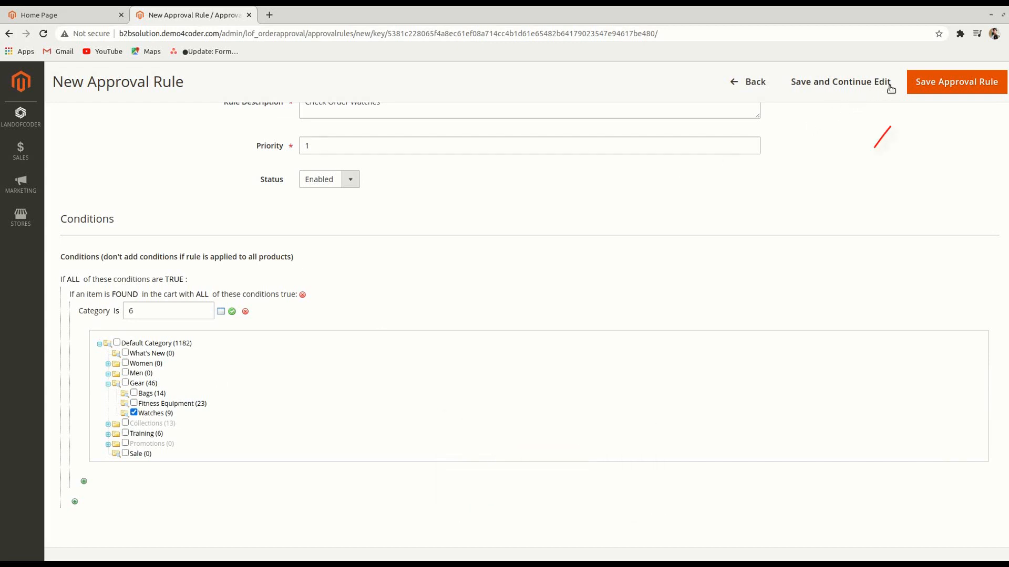
{"action": "left_click", "coordinate": [920, 87]}
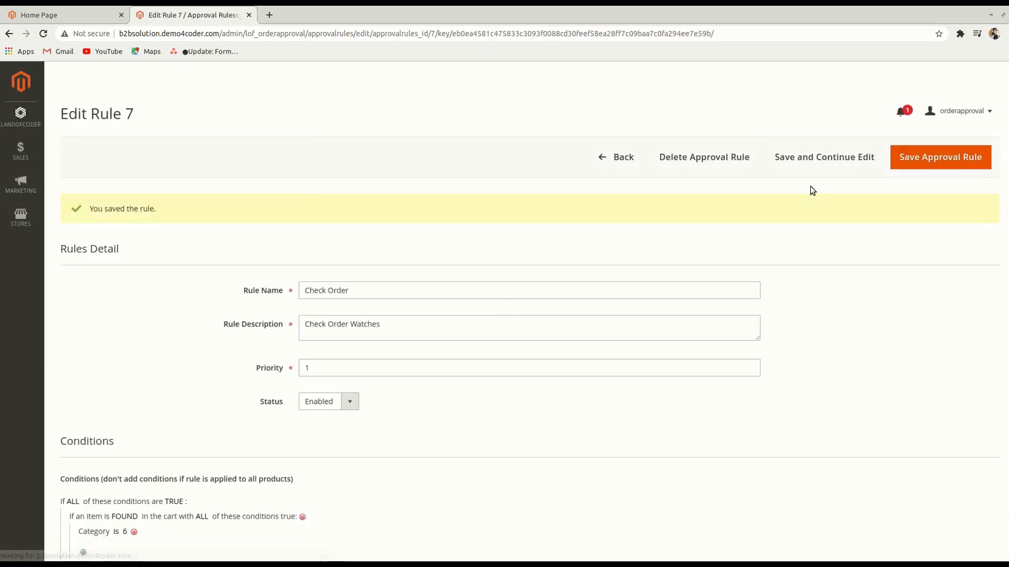
Go back to Approval Rules, open Pending Order Queues, then switch to the storefront
{"action": "left_click", "coordinate": [604, 164]}
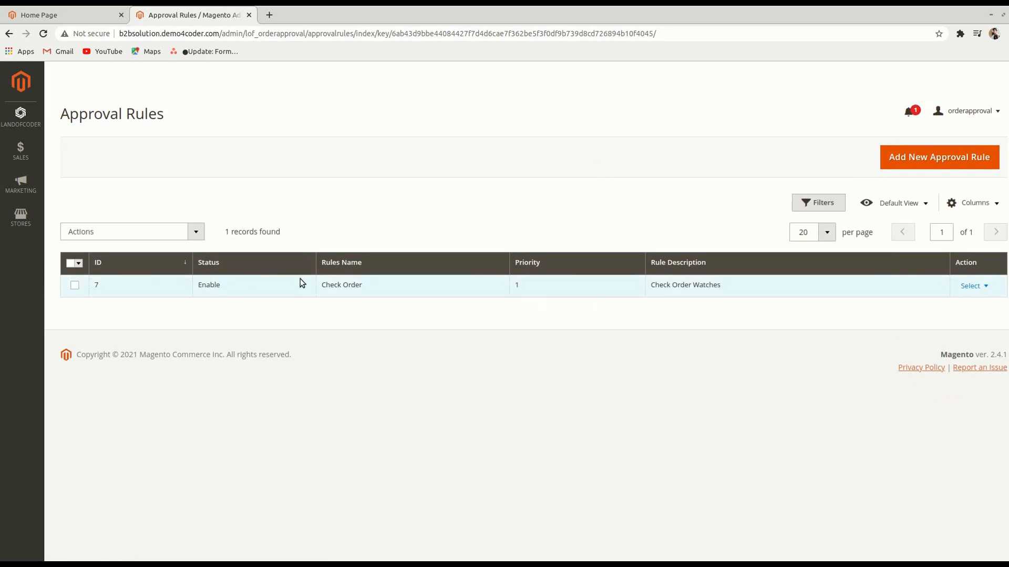
{"action": "left_click", "coordinate": [24, 120]}
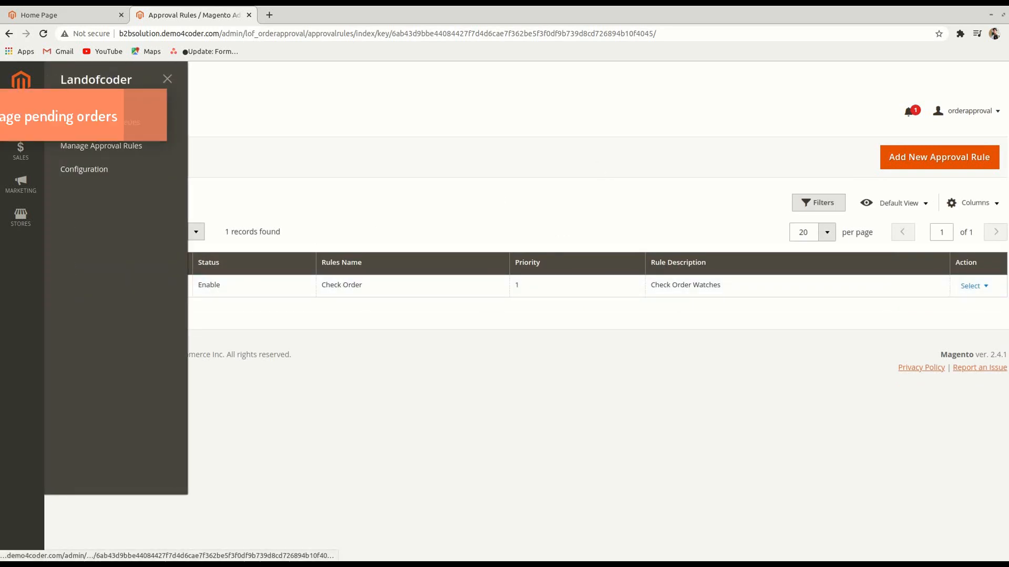
{"action": "left_click", "coordinate": [76, 120]}
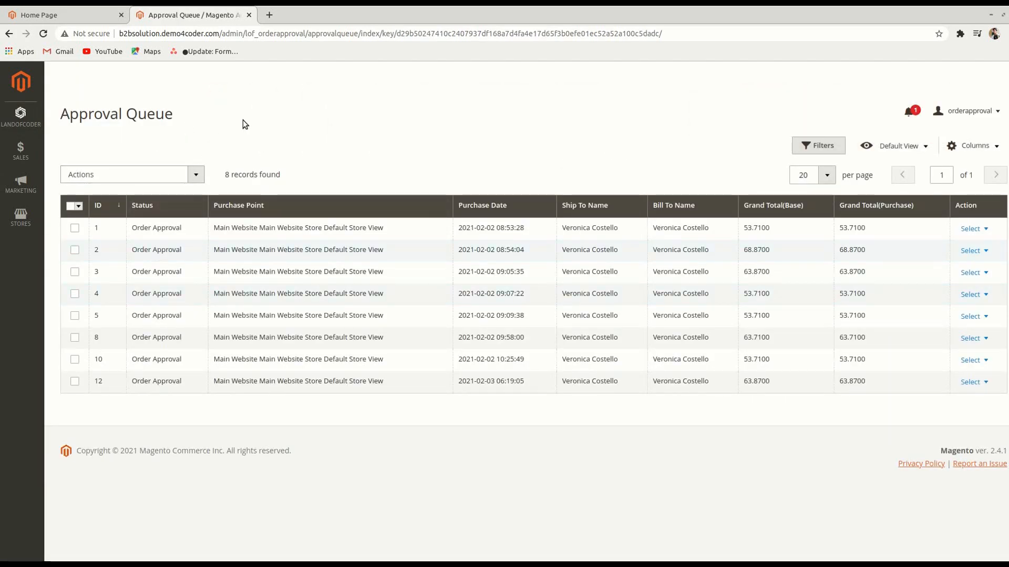
{"action": "left_click", "coordinate": [83, 10]}
Add the Fusion Backpack from Hot Sellers to the cart and proceed to checkout
{"action": "scroll", "coordinate": [97, 198], "scroll_direction": "down", "scroll_amount": 15}
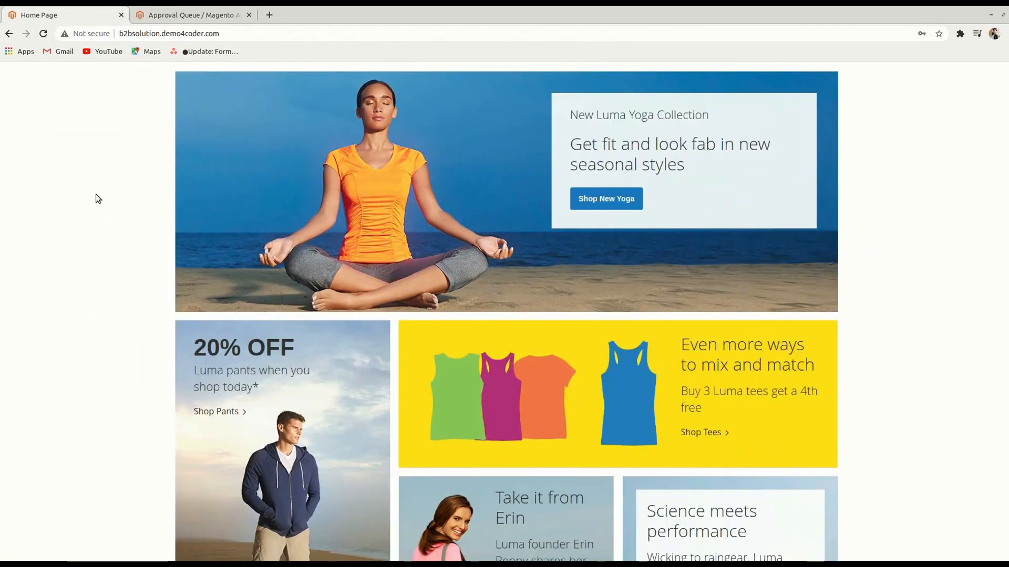
{"action": "scroll", "coordinate": [770, 396], "scroll_direction": "down", "scroll_amount": 3}
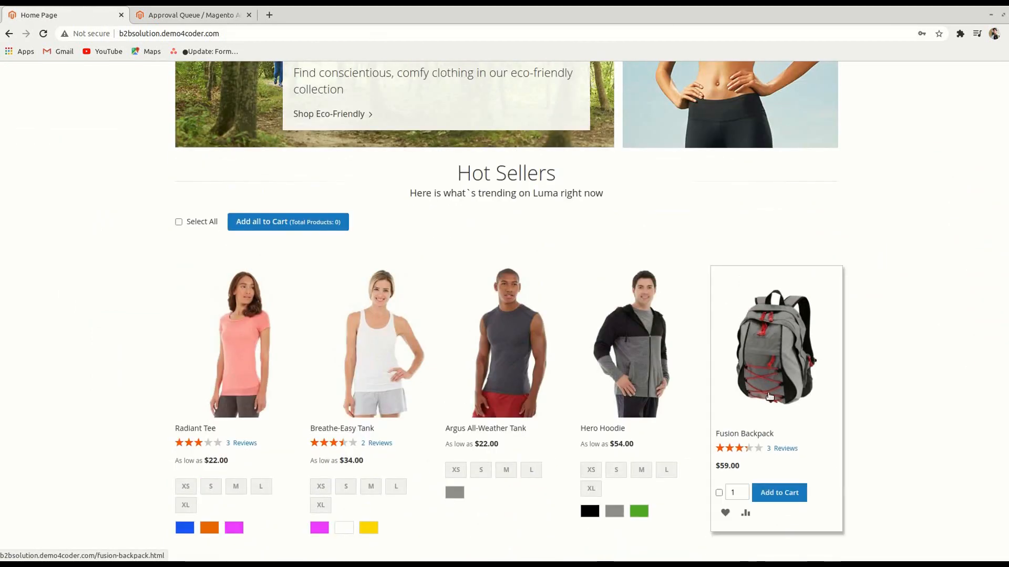
{"action": "left_click", "coordinate": [782, 385]}
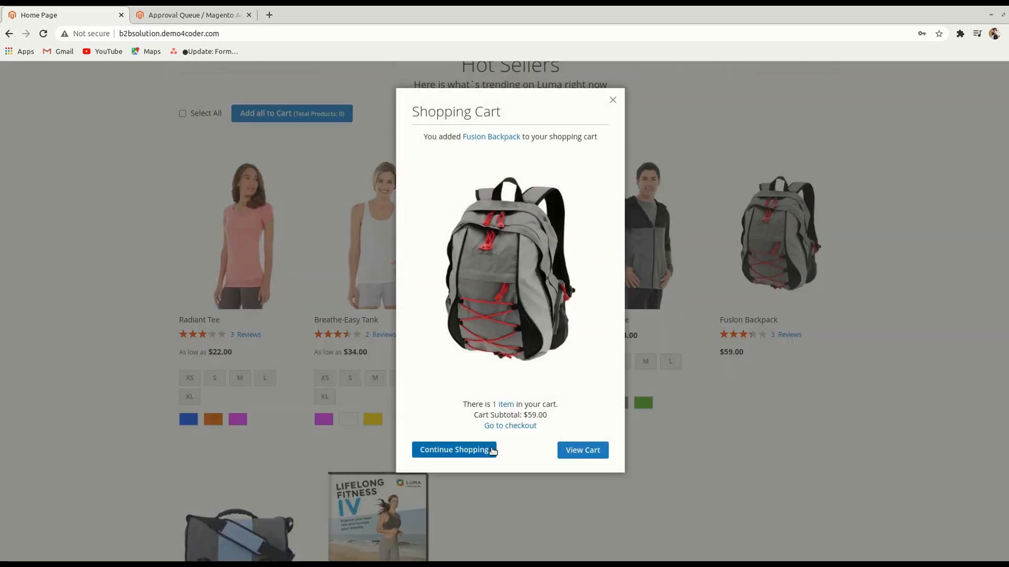
{"action": "left_click", "coordinate": [484, 449]}
{"action": "scroll", "coordinate": [645, 307], "scroll_direction": "up", "scroll_amount": 10}
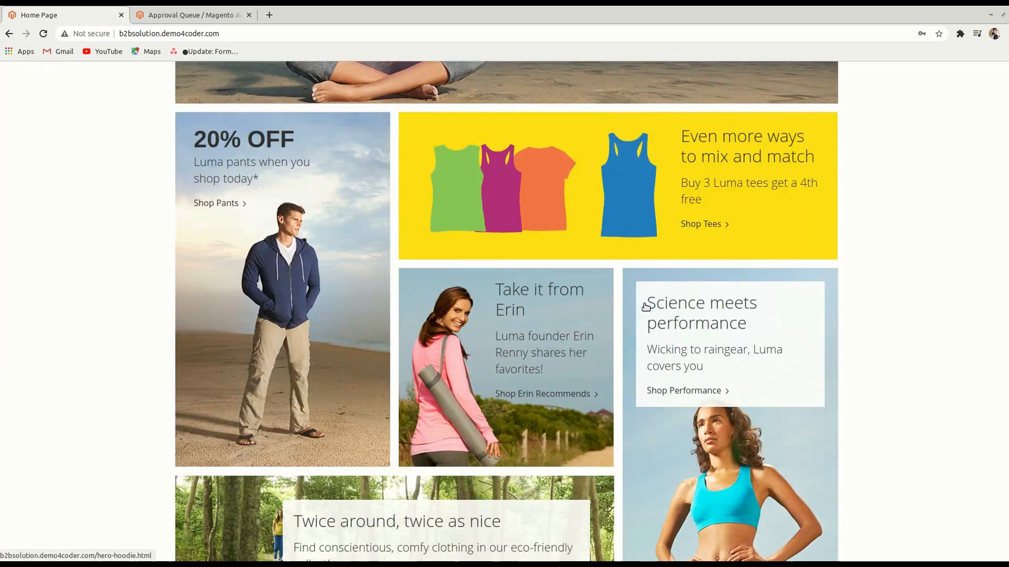
{"action": "scroll", "coordinate": [707, 215], "scroll_direction": "up", "scroll_amount": 2}
{"action": "left_click", "coordinate": [774, 118]}
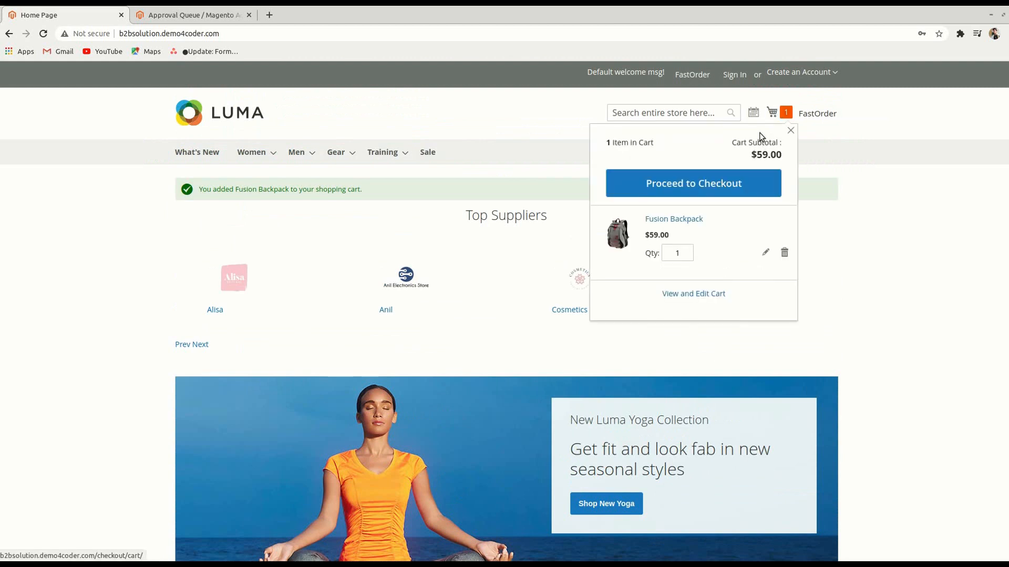
{"action": "left_click", "coordinate": [725, 180]}
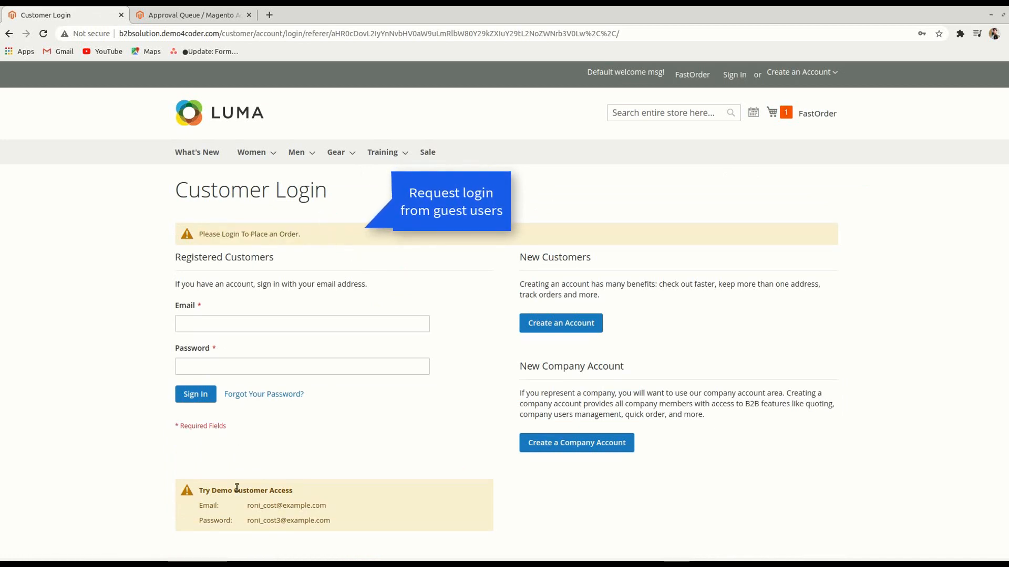
Sign in with the demo customer's e-mail and saved password
{"action": "left_click_drag", "start_coordinate": [243, 506], "coordinate": [370, 323]}
{"action": "key", "text": "ctrl+c"}
{"action": "left_click", "coordinate": [370, 323]}
{"action": "key", "text": "ctrl+a"}
{"action": "key", "text": "ctrl+v"}
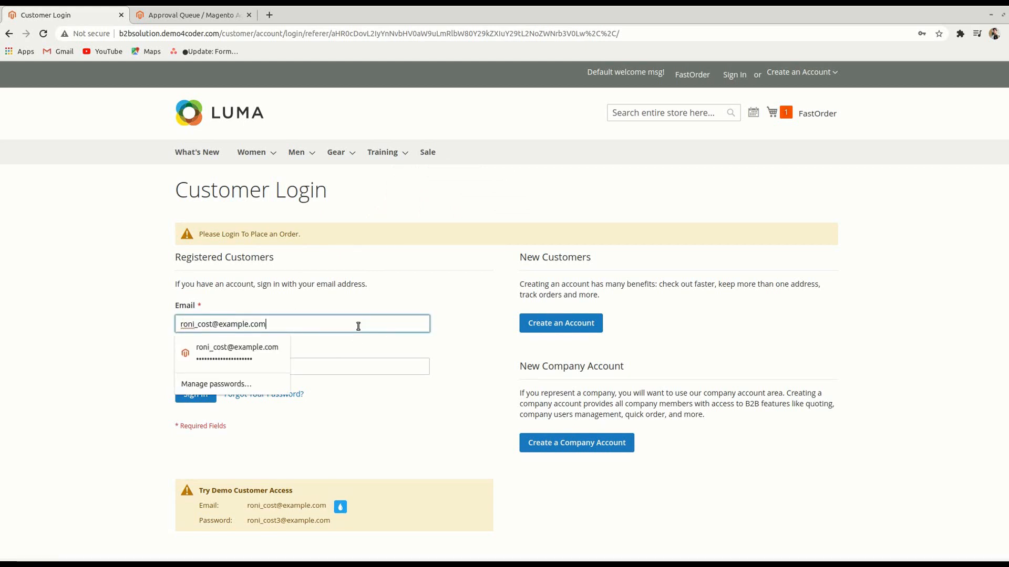
{"action": "left_click", "coordinate": [329, 366]}
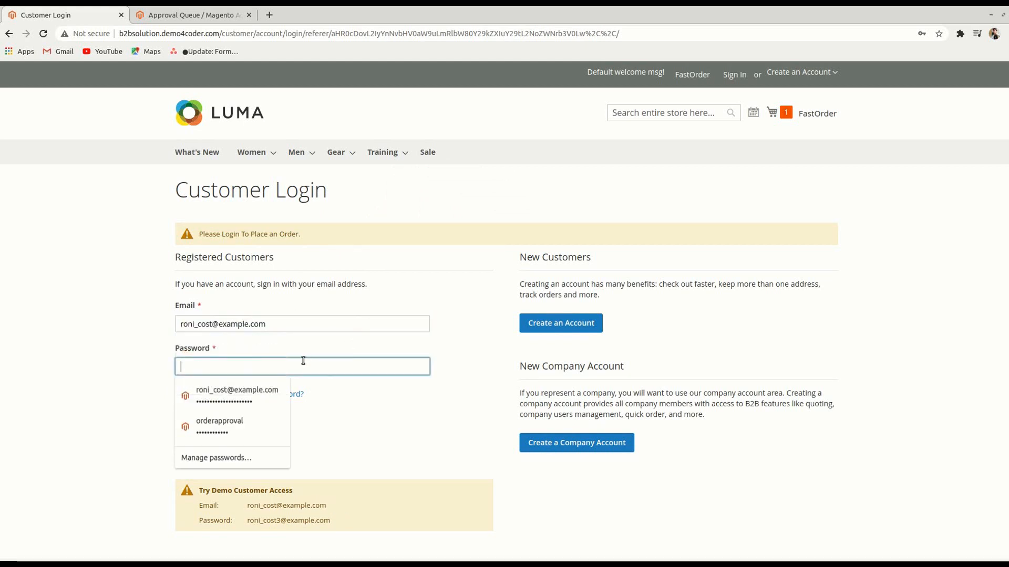
{"action": "left_click", "coordinate": [238, 389]}
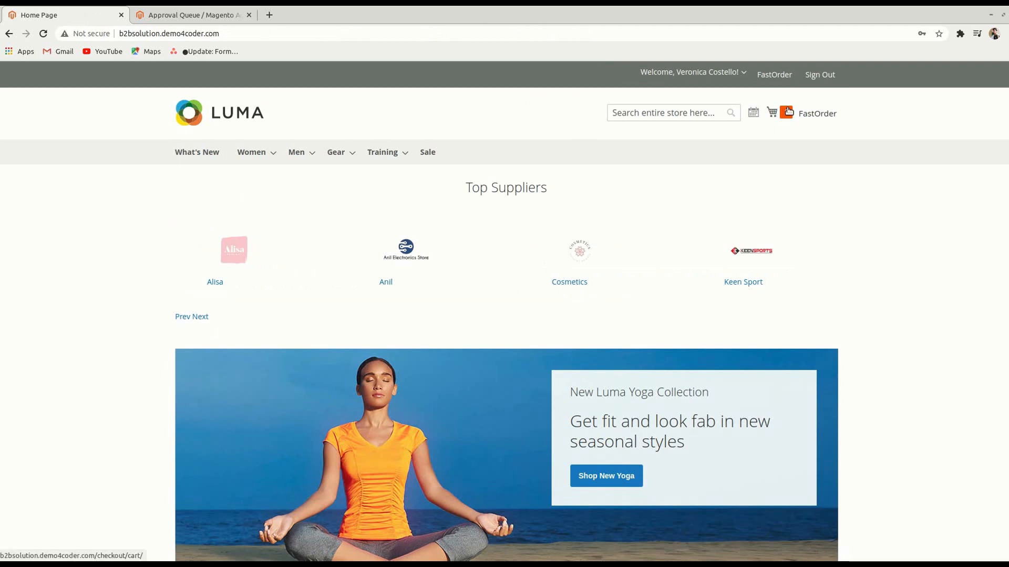
Proceed to checkout and choose the $0.00 Table Rate shipping method
{"action": "left_click", "coordinate": [771, 112]}
{"action": "left_click", "coordinate": [720, 181]}
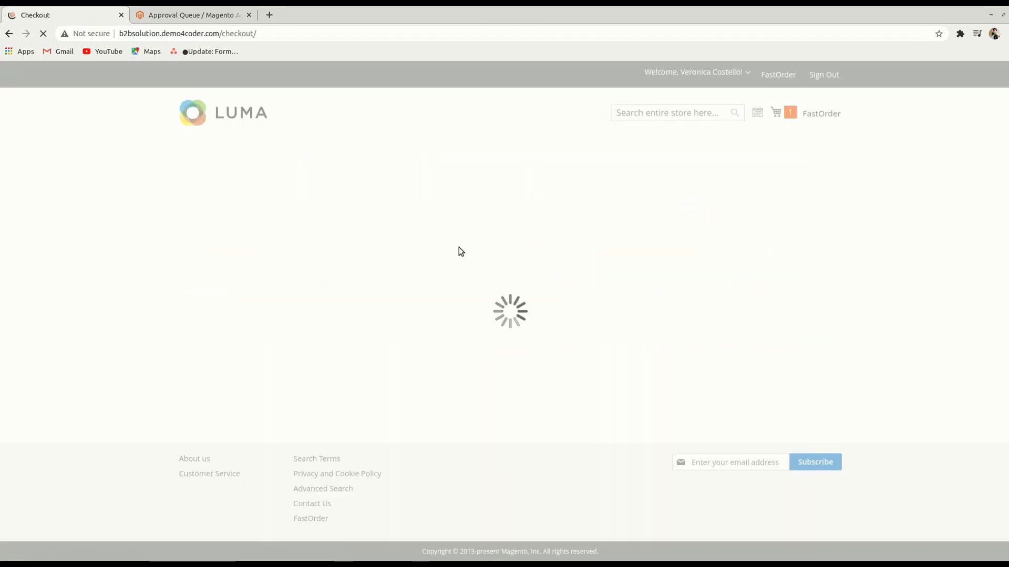
{"action": "scroll", "coordinate": [459, 247], "scroll_direction": "down", "scroll_amount": 1}
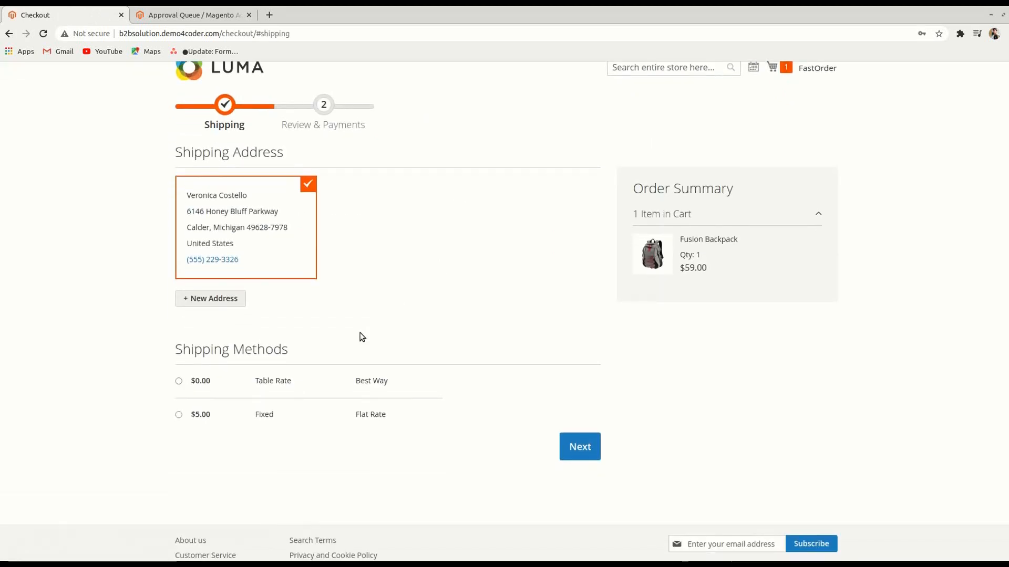
{"action": "left_click", "coordinate": [423, 388]}
{"action": "left_click", "coordinate": [583, 452]}
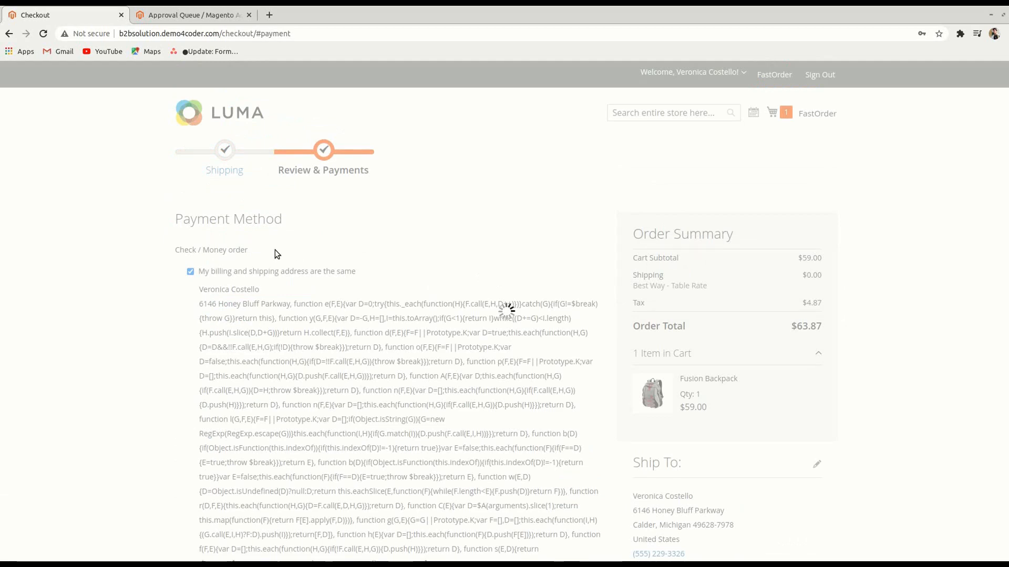
Place the $63.87 backpack order with Check / Money order payment
{"action": "left_click_drag", "start_coordinate": [175, 250], "coordinate": [248, 250]}
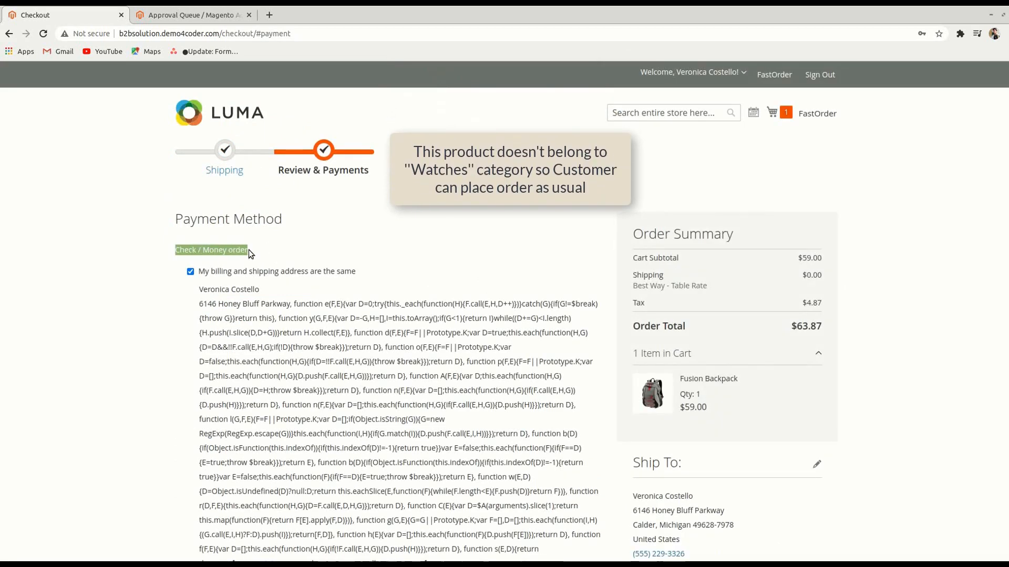
{"action": "left_click", "coordinate": [350, 250]}
{"action": "scroll", "coordinate": [350, 250], "scroll_direction": "down", "scroll_amount": 9}
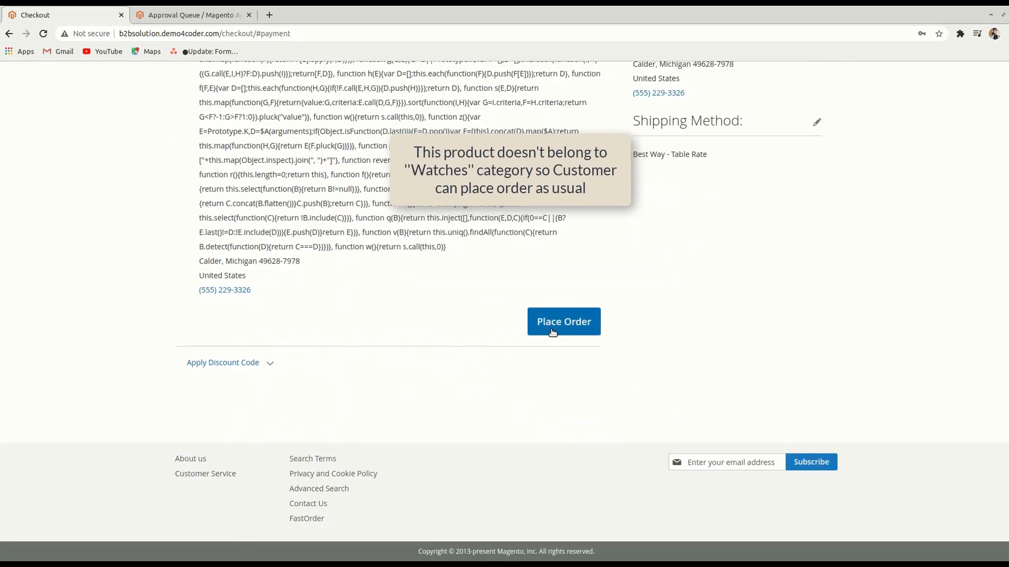
{"action": "left_click", "coordinate": [552, 332]}
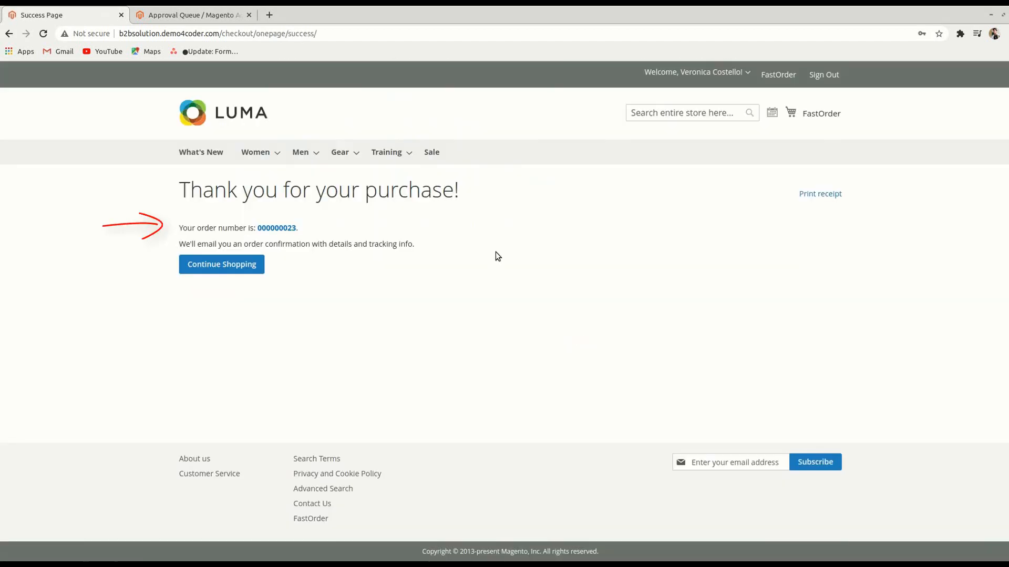
Add the Aim Analog Watch ($45.00) to the cart from the Watches category
{"action": "mouse_move", "coordinate": [335, 157]}
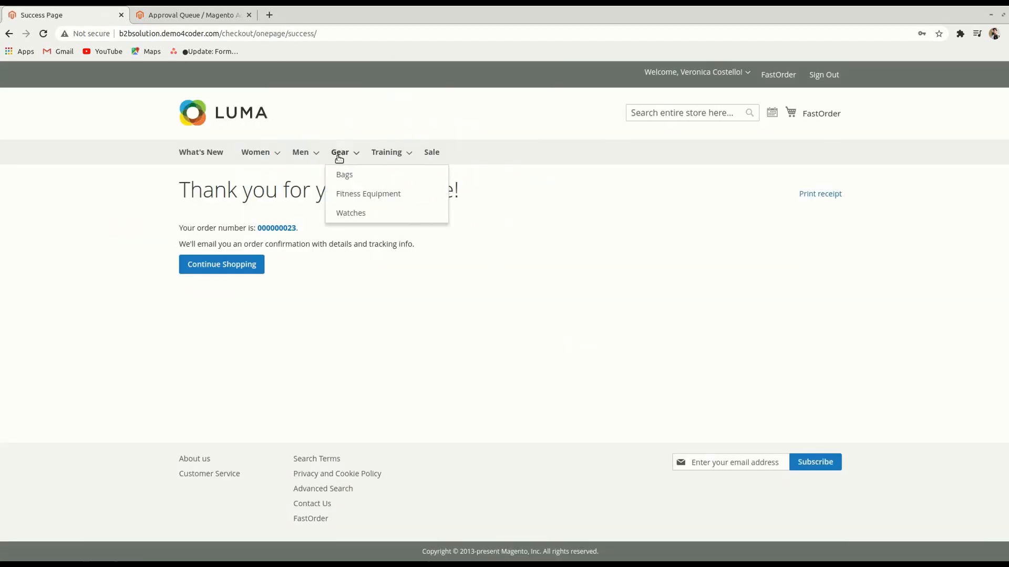
{"action": "left_click", "coordinate": [350, 211]}
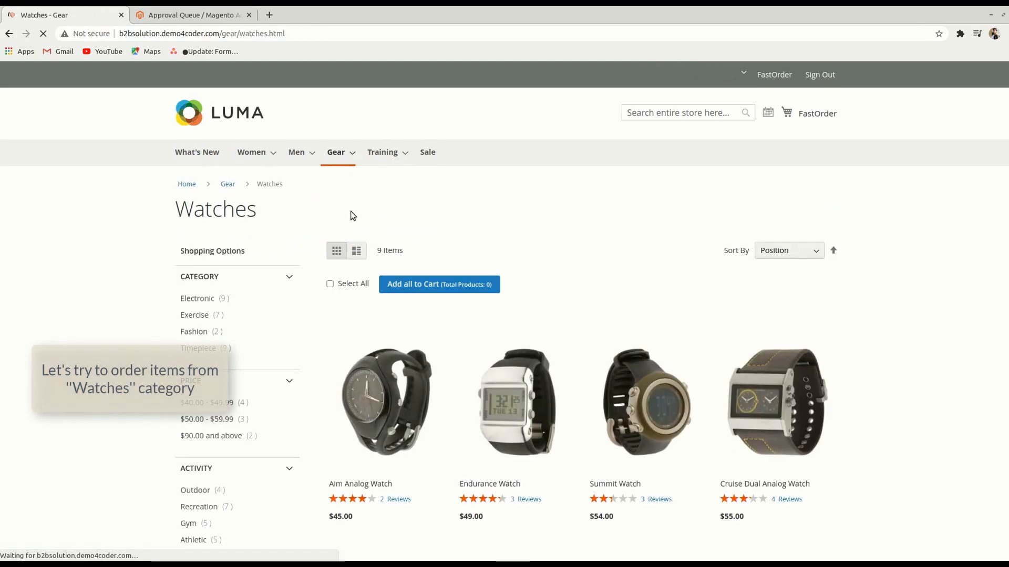
{"action": "scroll", "coordinate": [527, 263], "scroll_direction": "down", "scroll_amount": 5}
{"action": "scroll", "coordinate": [531, 288], "scroll_direction": "down", "scroll_amount": 4}
{"action": "scroll", "coordinate": [527, 289], "scroll_direction": "up", "scroll_amount": 3}
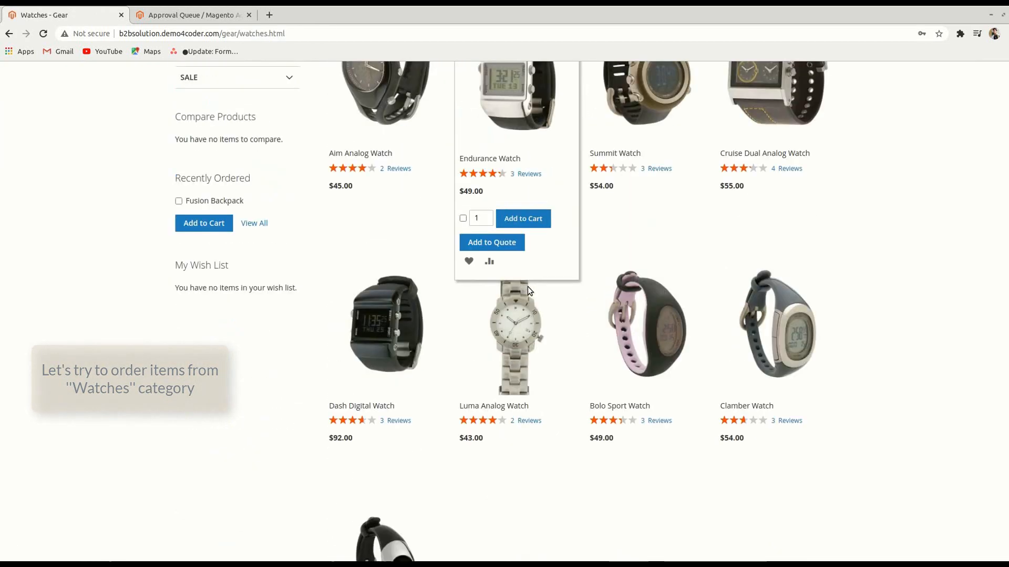
{"action": "scroll", "coordinate": [528, 285], "scroll_direction": "up", "scroll_amount": 3}
{"action": "left_click", "coordinate": [396, 357]}
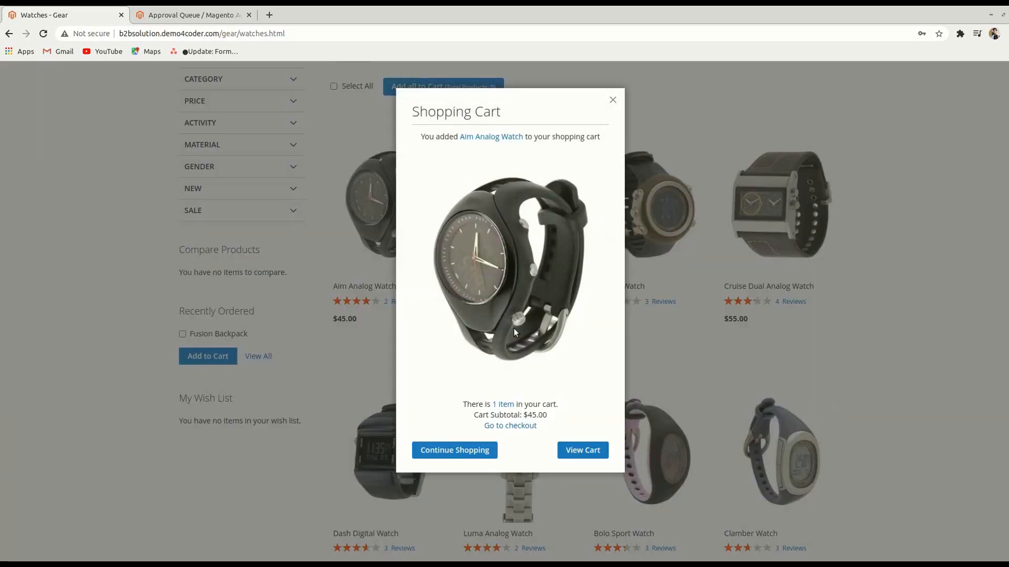
{"action": "left_click", "coordinate": [467, 449]}
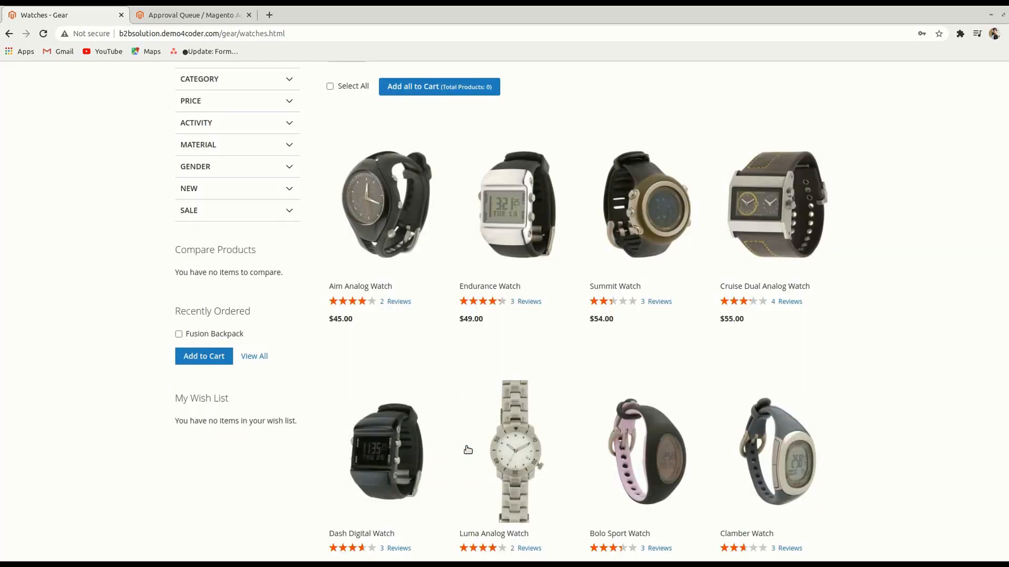
Proceed from the mini cart to checkout's shipping step with $5.00 Flat Rate
{"action": "scroll", "coordinate": [759, 263], "scroll_direction": "up", "scroll_amount": 4}
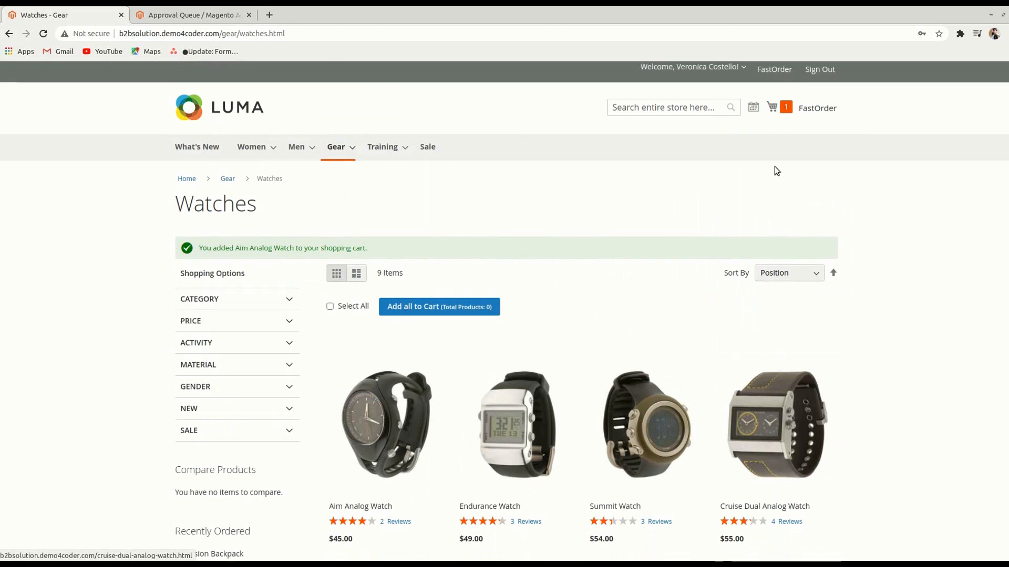
{"action": "left_click", "coordinate": [785, 107]}
{"action": "left_click", "coordinate": [739, 178]}
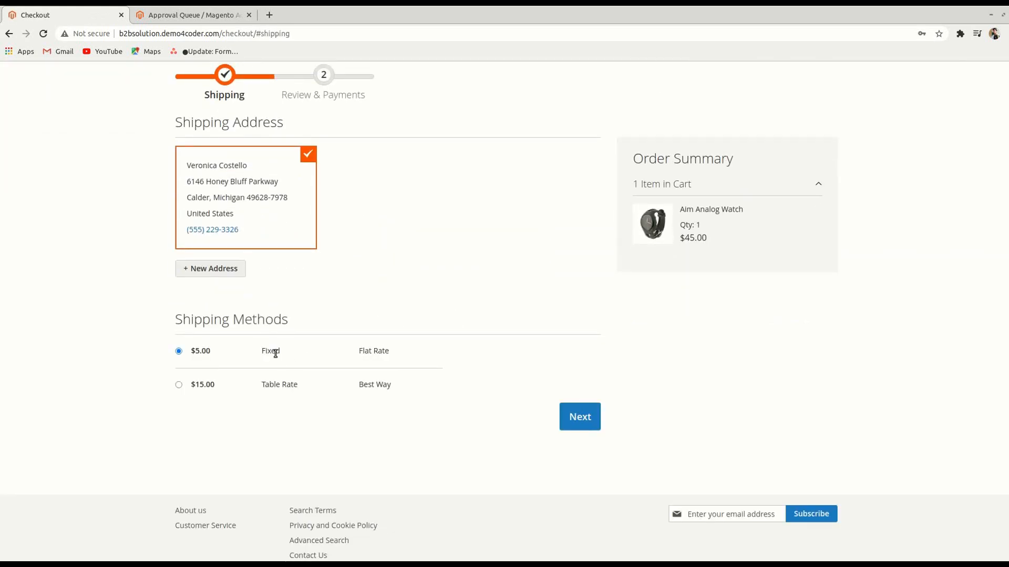
Place the $53.71 watch order using the Order Approval payment method
{"action": "left_click", "coordinate": [581, 419]}
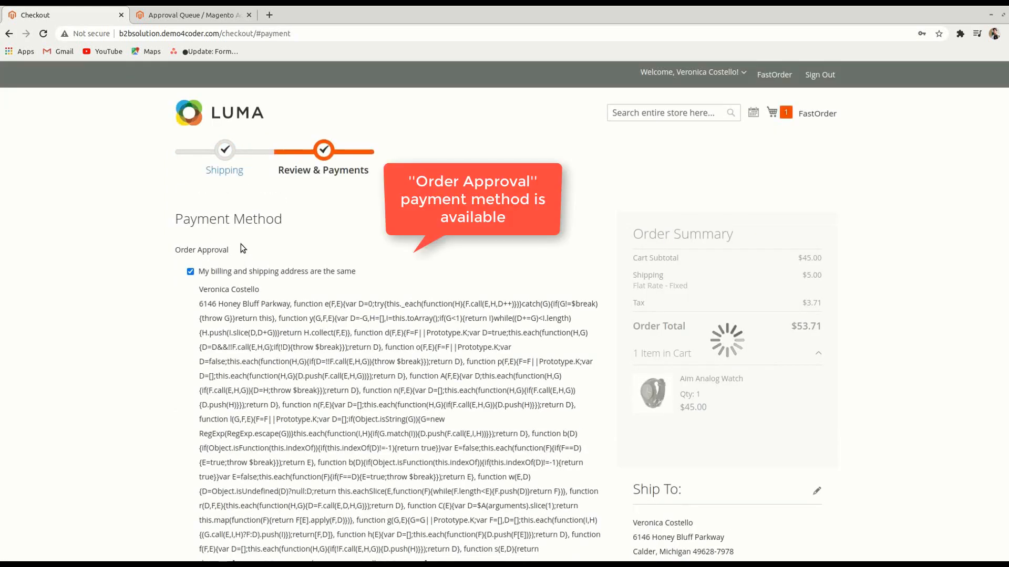
{"action": "left_click_drag", "start_coordinate": [237, 247], "coordinate": [215, 249]}
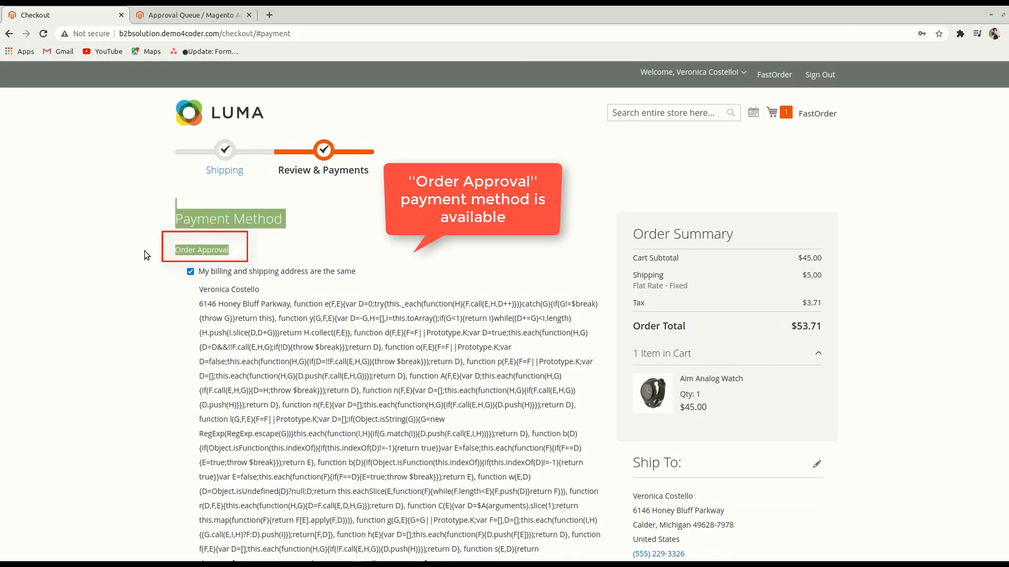
{"action": "scroll", "coordinate": [119, 253], "scroll_direction": "down", "scroll_amount": 5}
{"action": "scroll", "coordinate": [120, 253], "scroll_direction": "down", "scroll_amount": 4}
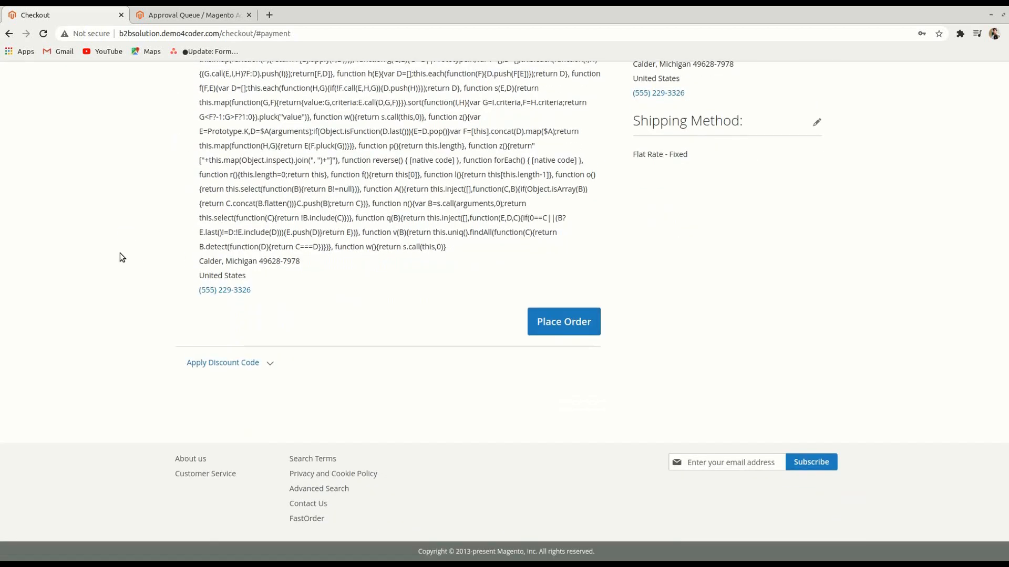
{"action": "left_click", "coordinate": [564, 322]}
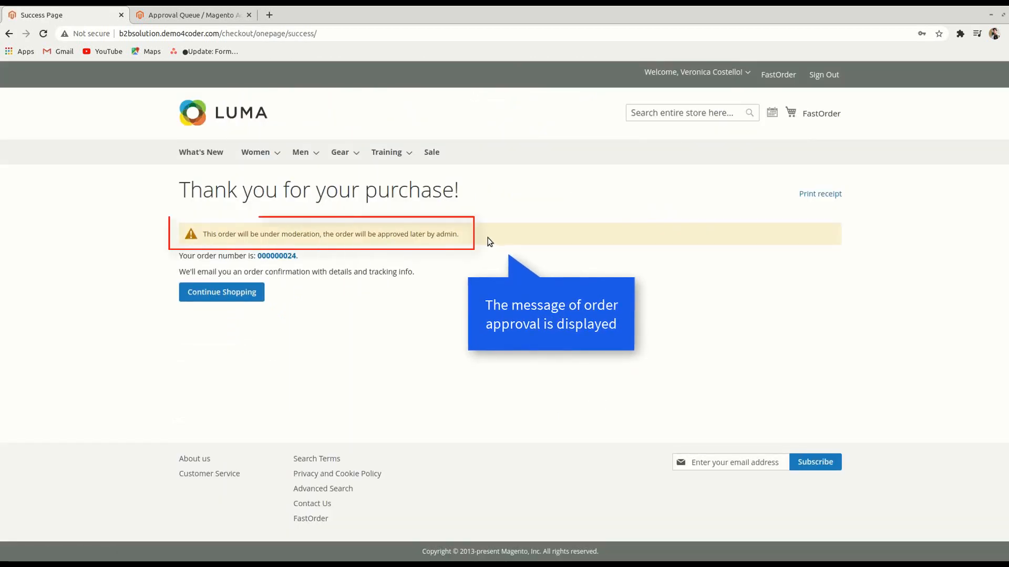
Note the awaiting-moderation notice on the confirmation page and open the Welcome account menu
{"action": "left_click_drag", "start_coordinate": [461, 234], "coordinate": [207, 237]}
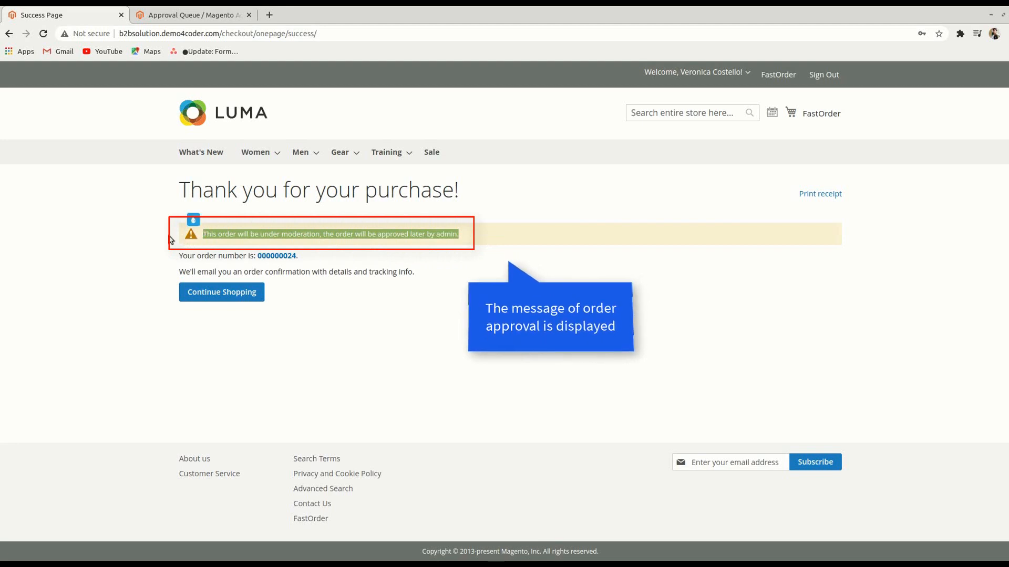
{"action": "left_click", "coordinate": [134, 224]}
{"action": "left_click", "coordinate": [748, 74]}
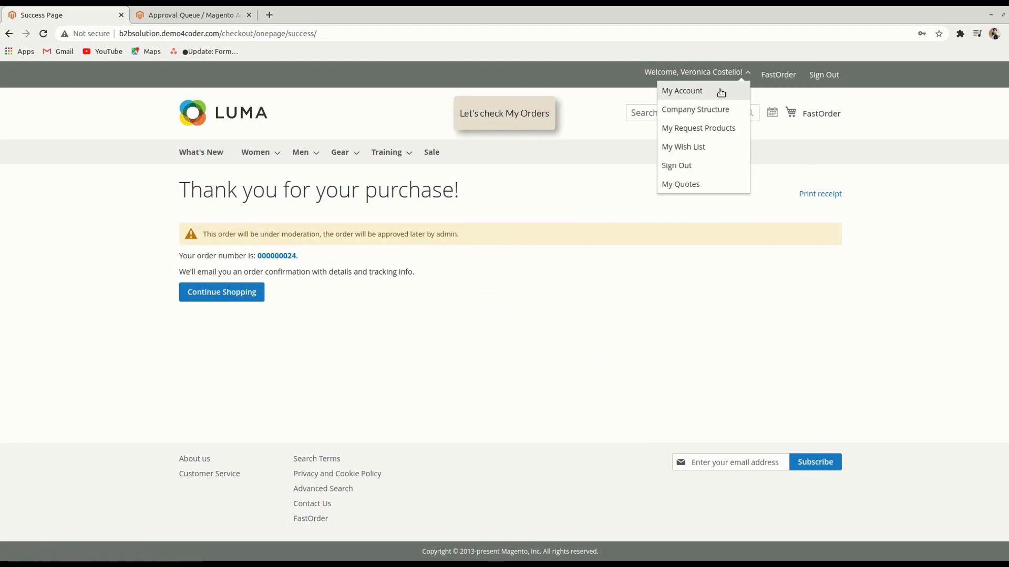
Check My Orders shows the $53.71 order Awaiting Approval, then reload the admin Approval Queue
{"action": "left_click", "coordinate": [717, 91]}
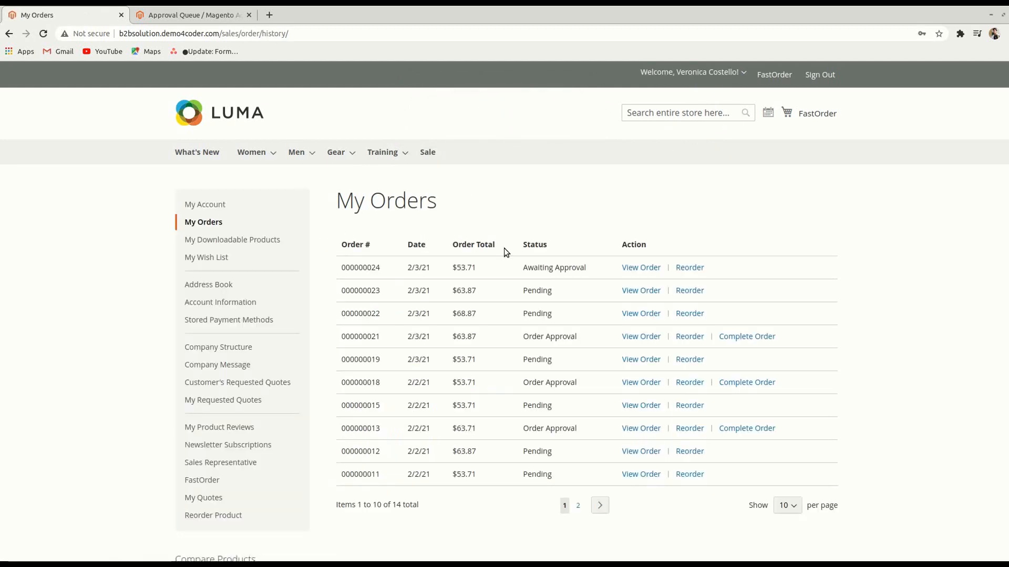
{"action": "left_click_drag", "start_coordinate": [518, 271], "coordinate": [596, 272]}
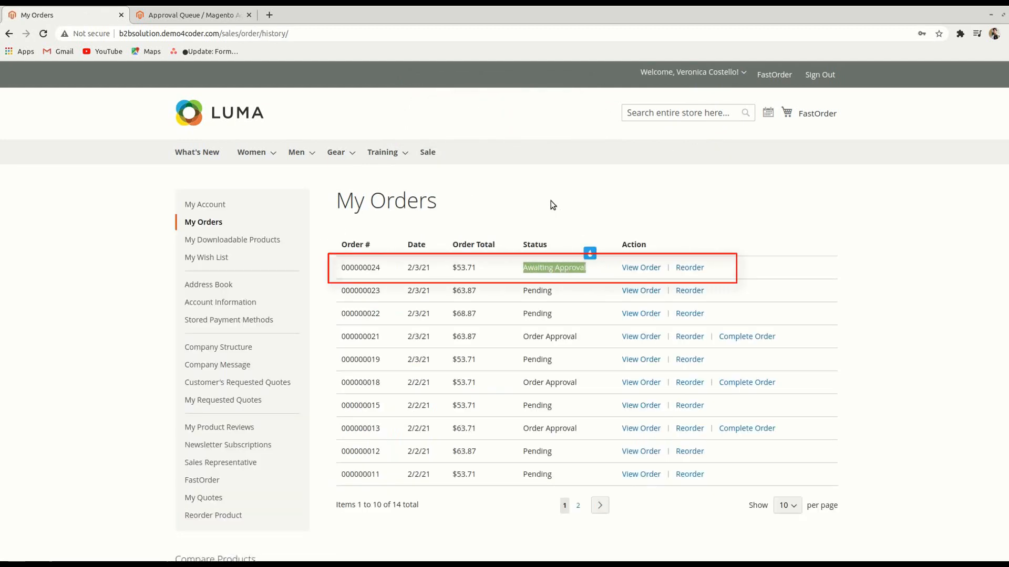
{"action": "left_click", "coordinate": [220, 16]}
{"action": "left_click", "coordinate": [250, 33]}
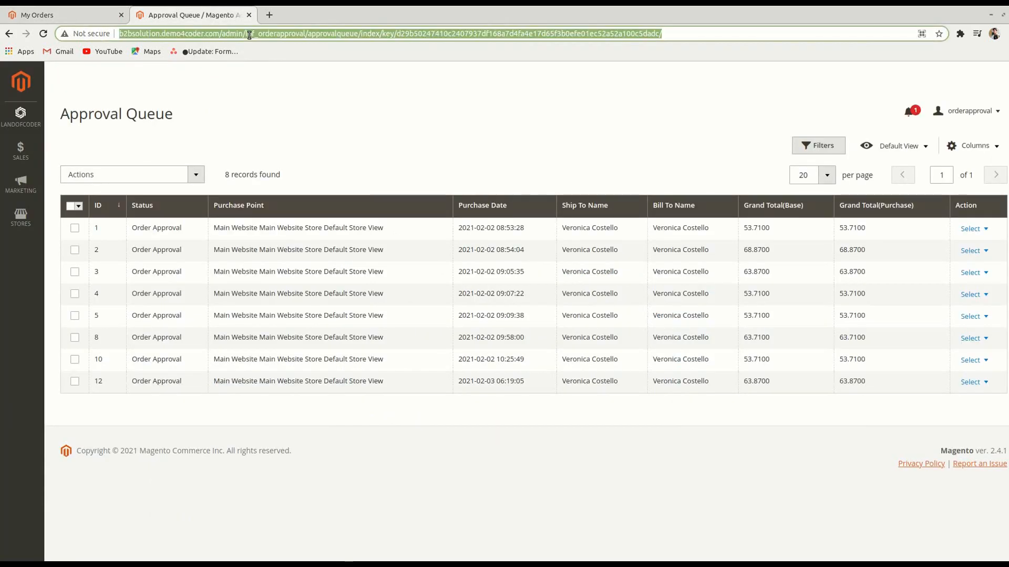
Reload the Approval Queue and select the awaiting $53.71 watch order
{"action": "key", "text": "Return"}
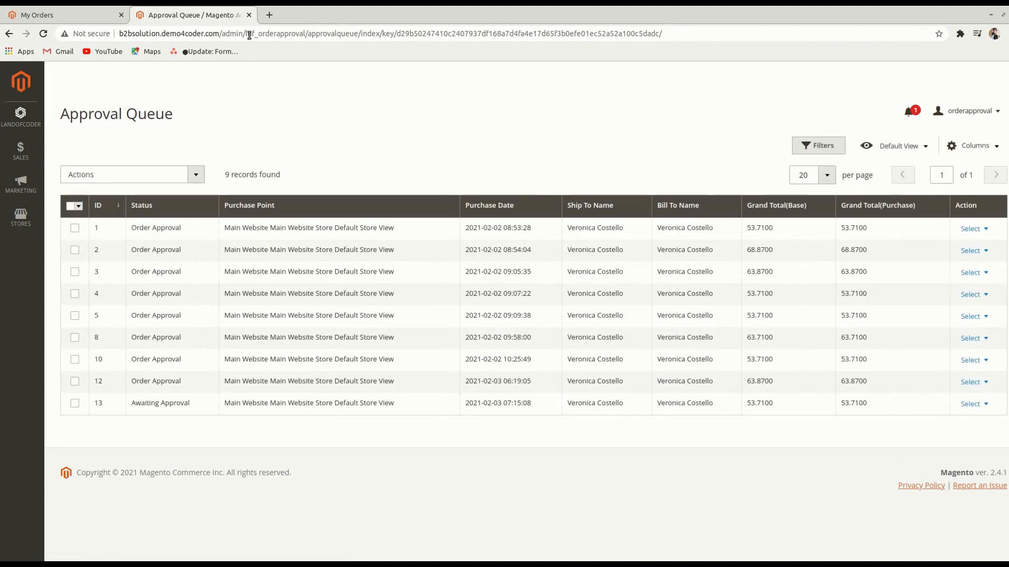
{"action": "left_click_drag", "start_coordinate": [193, 404], "coordinate": [124, 411]}
{"action": "left_click", "coordinate": [120, 436]}
{"action": "left_click", "coordinate": [75, 406]}
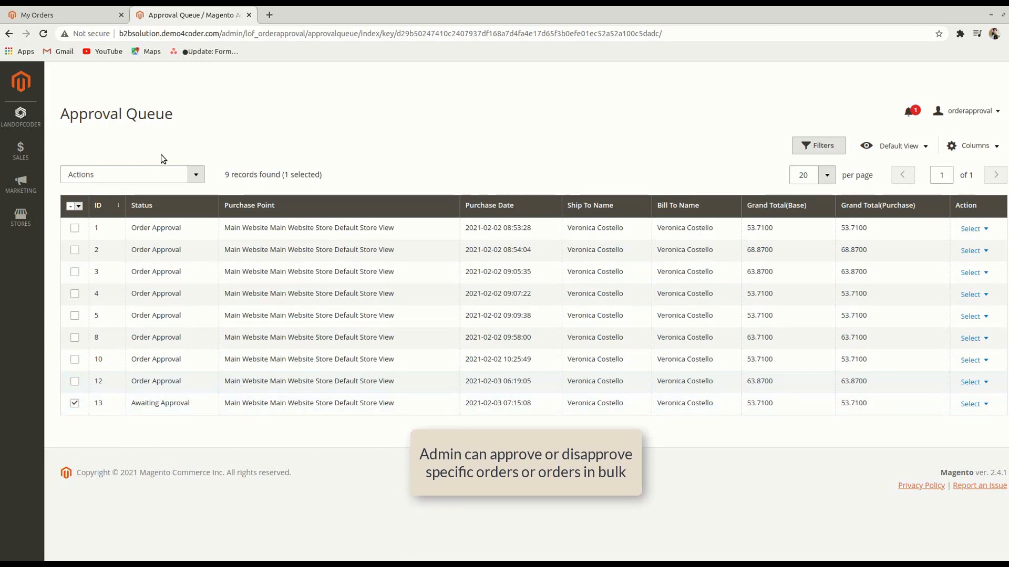
Approve the selected order with Actions > Order Approval, then go back to the customer's My Orders tab
{"action": "left_click", "coordinate": [157, 176]}
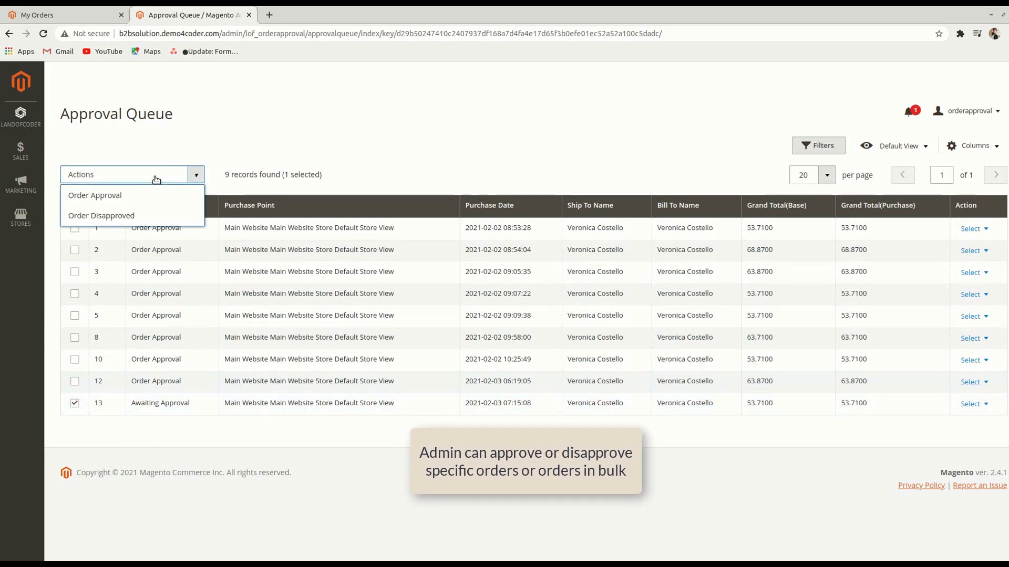
{"action": "left_click", "coordinate": [122, 196]}
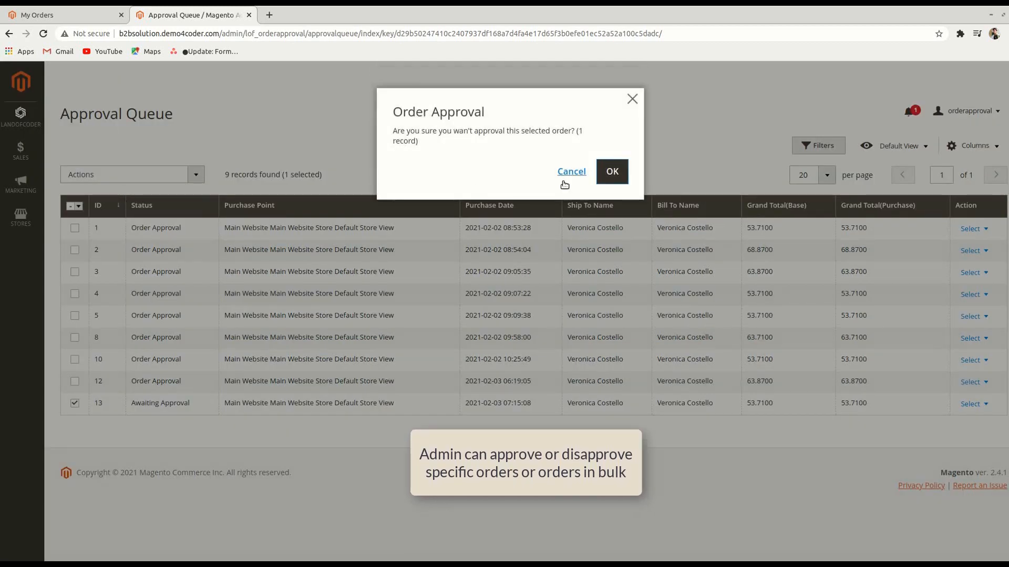
{"action": "left_click", "coordinate": [611, 171]}
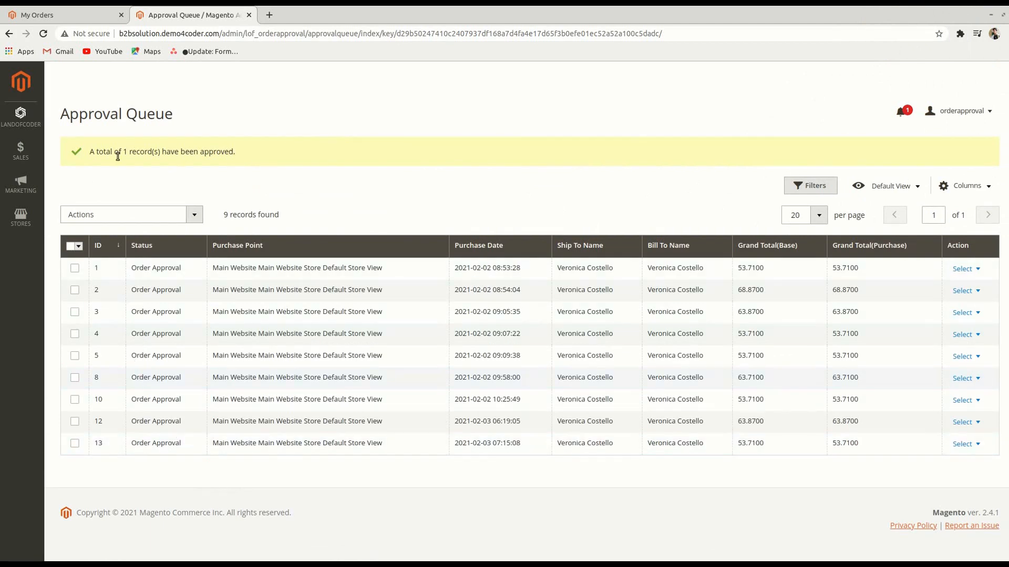
{"action": "left_click", "coordinate": [75, 9]}
{"action": "left_click", "coordinate": [316, 34]}
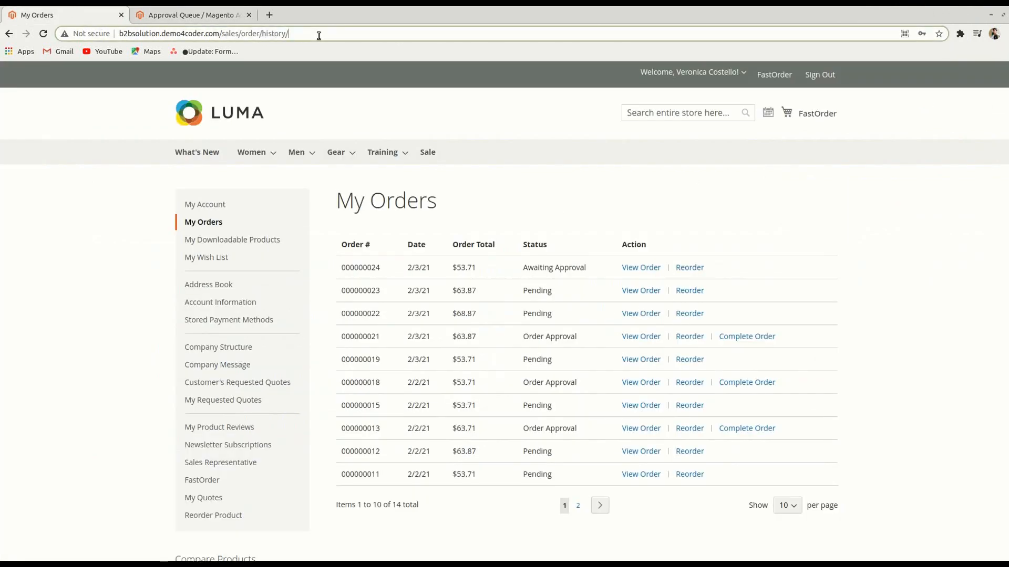
Reload My Orders and resume checkout for the approved $53.71 watch order with Complete Order
{"action": "key", "text": "Return"}
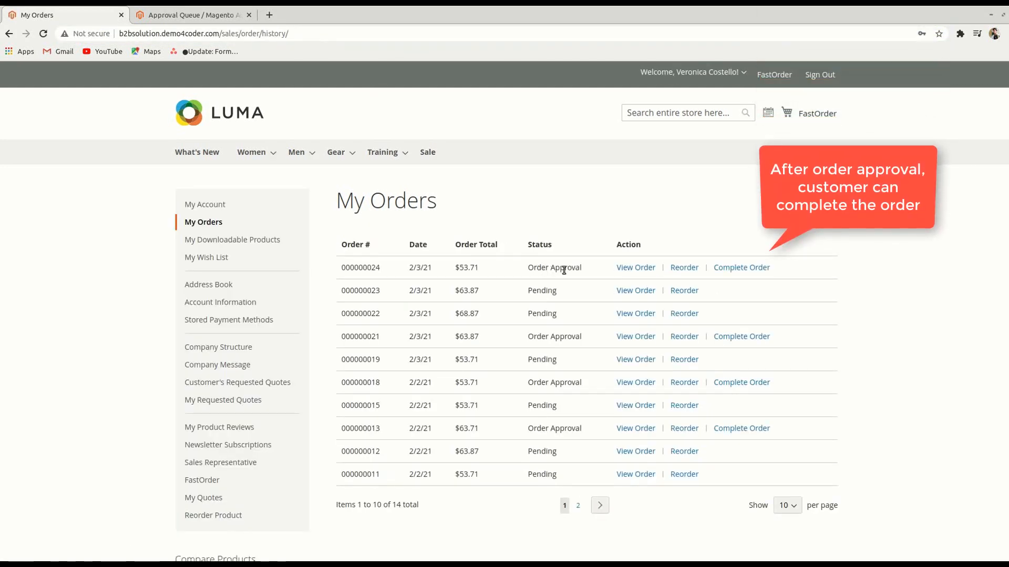
{"action": "left_click", "coordinate": [746, 269]}
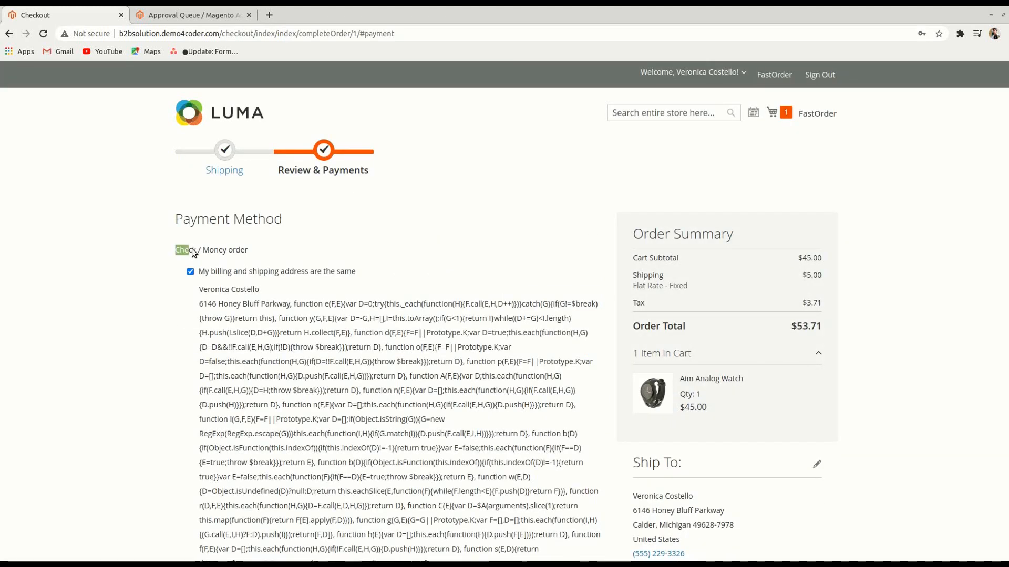
Place the approved $53.71 watch order and check that My Orders lists it as Pending
{"action": "scroll", "coordinate": [113, 256], "scroll_direction": "down", "scroll_amount": 8}
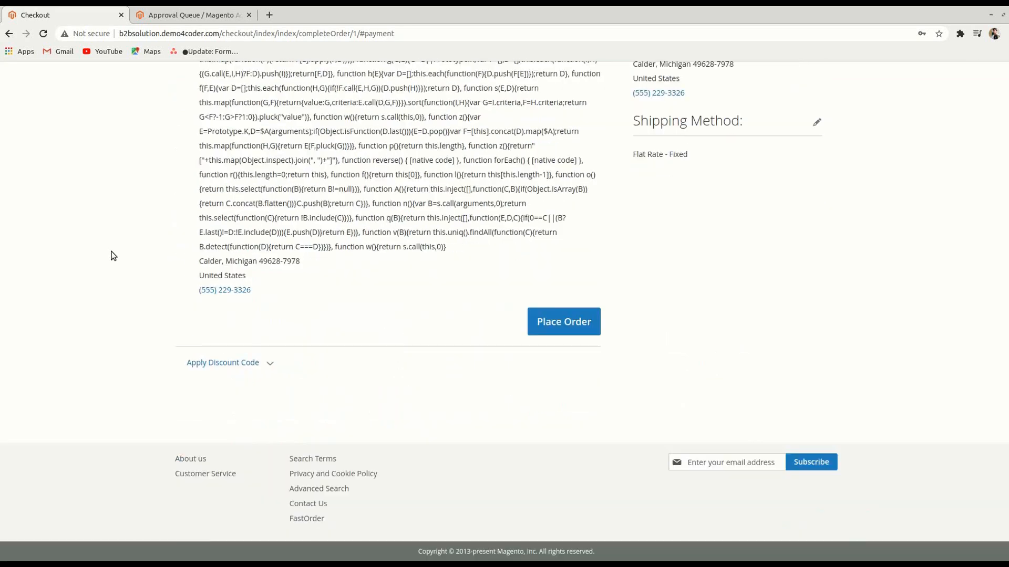
{"action": "left_click", "coordinate": [564, 331]}
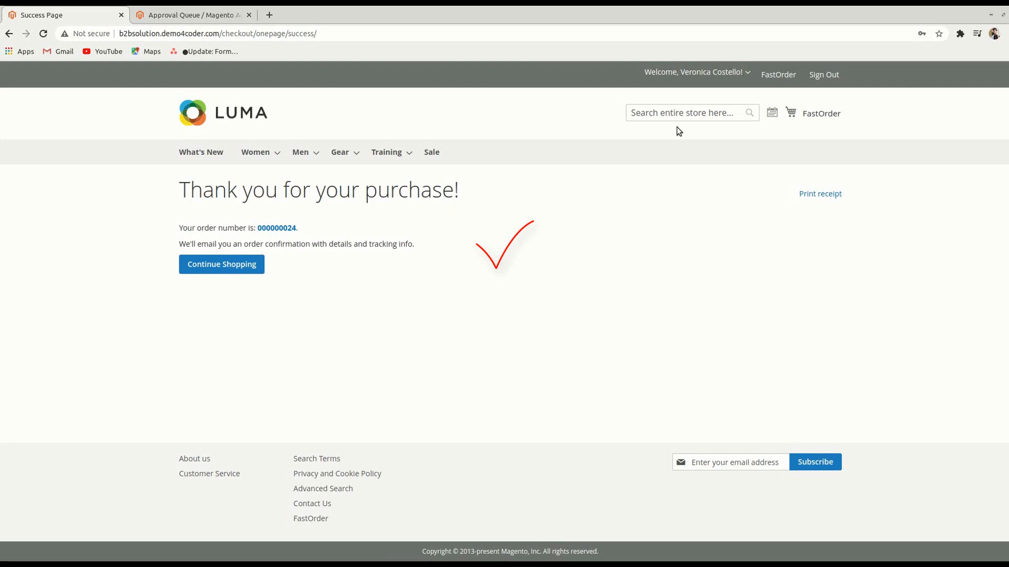
{"action": "left_click", "coordinate": [749, 77]}
{"action": "left_click", "coordinate": [712, 87]}
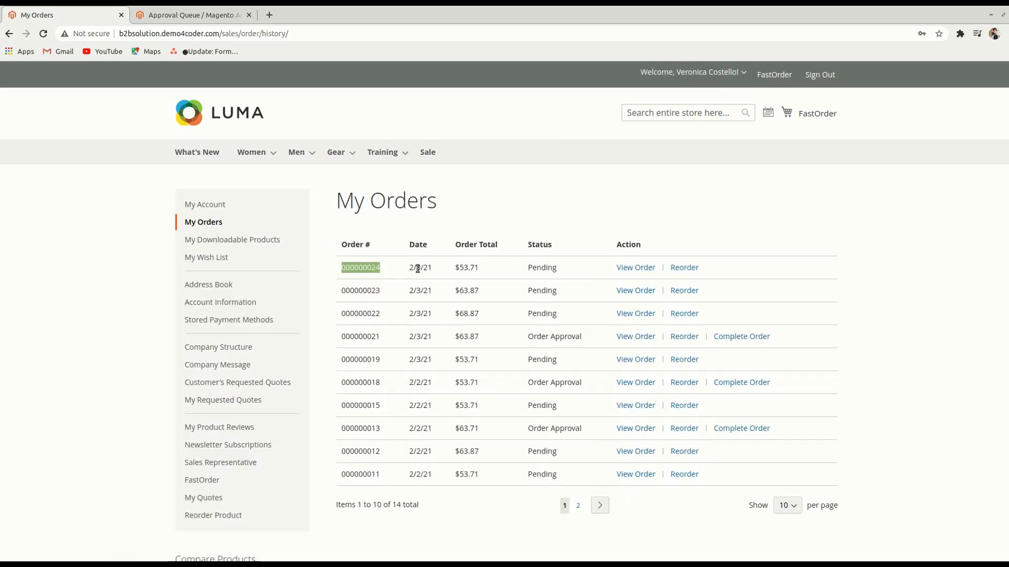
{"action": "left_click_drag", "start_coordinate": [418, 269], "coordinate": [537, 267]}
{"action": "left_click", "coordinate": [585, 266]}
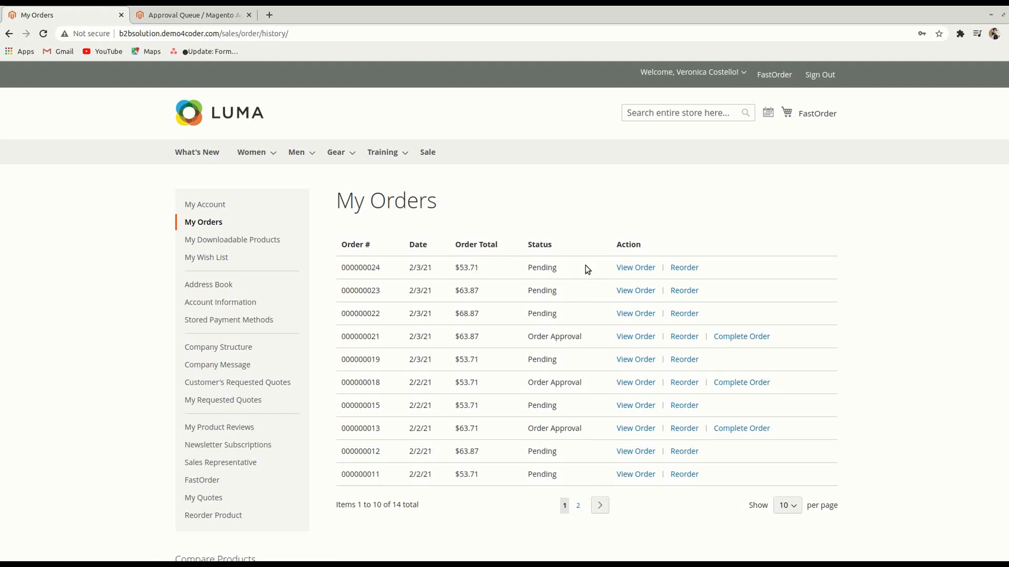